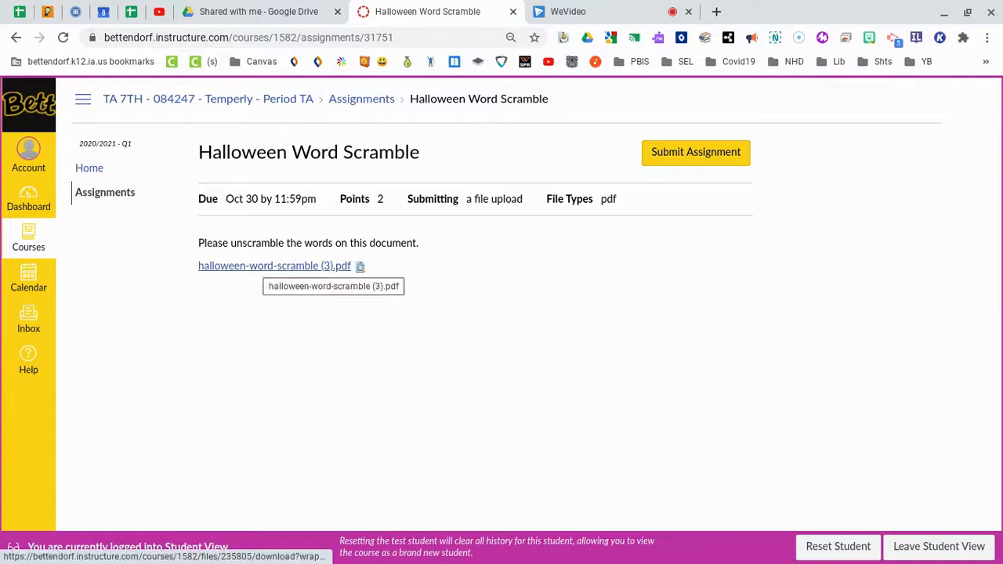
# Download the attached halloween-word-scramble (3).pdf into Downloads as halloween-word-scramble (3) (1).pdf and dismiss the download notification
pyautogui.click(255, 266)
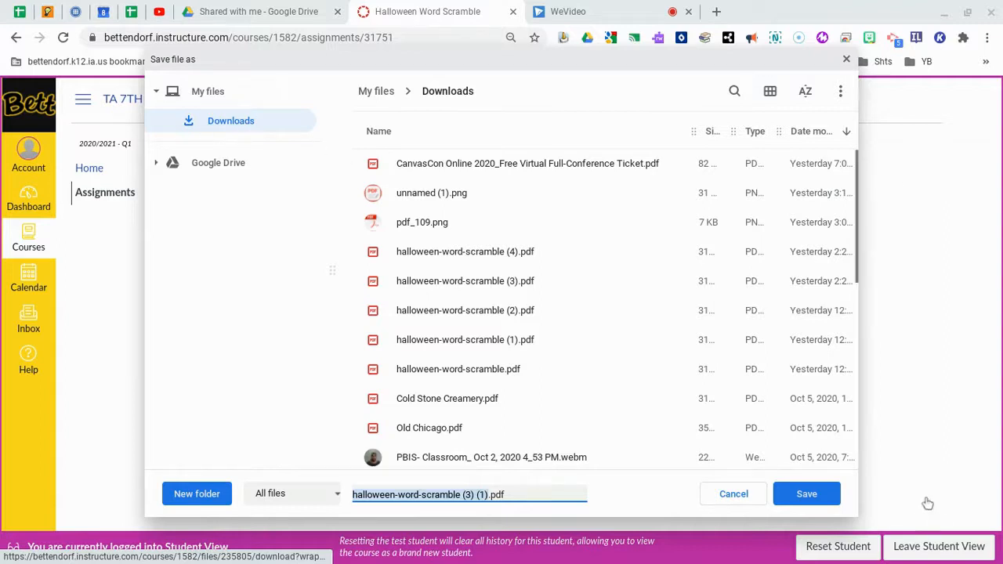
pyautogui.click(823, 495)
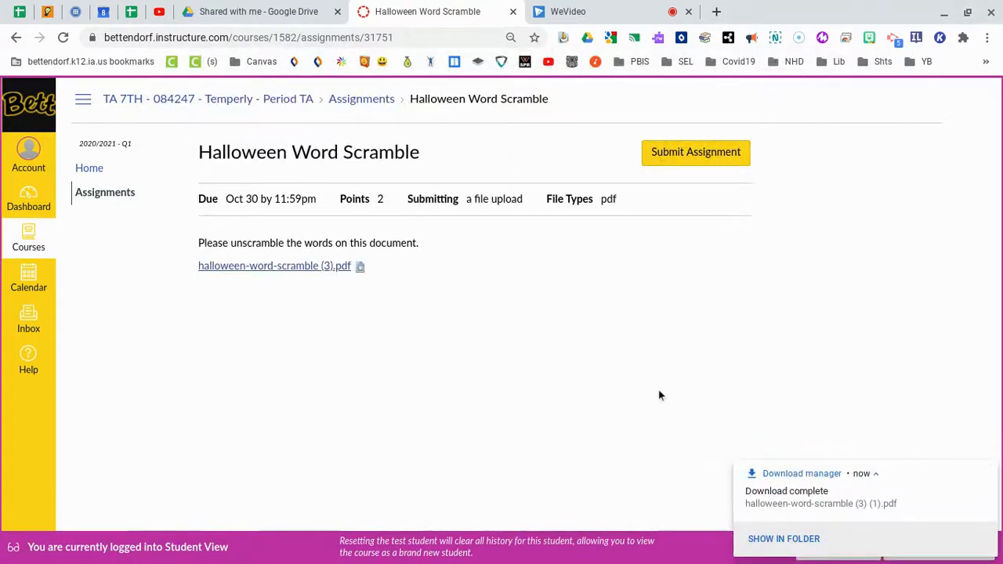
pyautogui.click(987, 472)
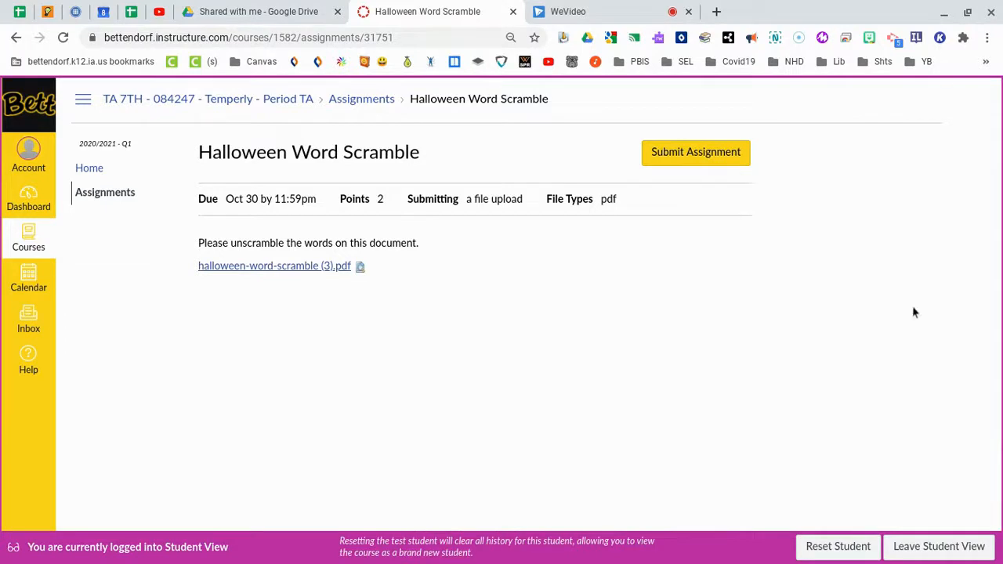
# Submit the Halloween Word Scramble assignment as a file upload, using halloween-word-scramble (3) (1).pdf from the recent files
pyautogui.click(696, 157)
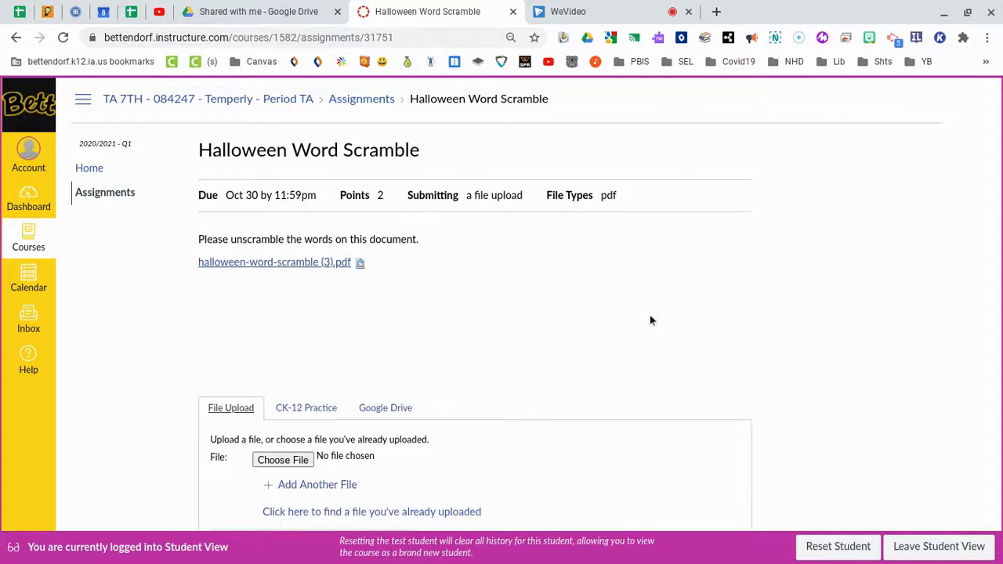
pyautogui.scroll(-2, 650, 320)
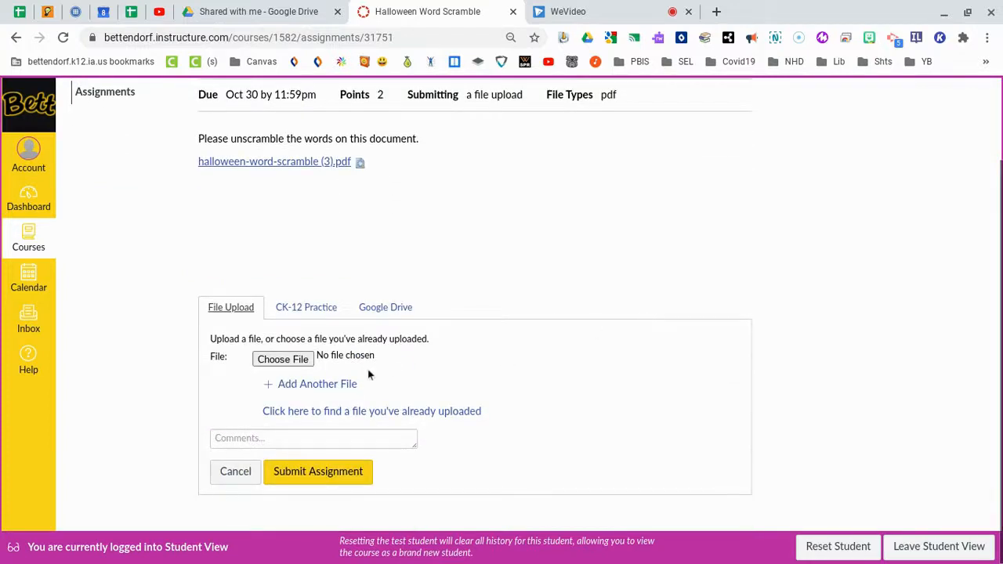
pyautogui.click(282, 366)
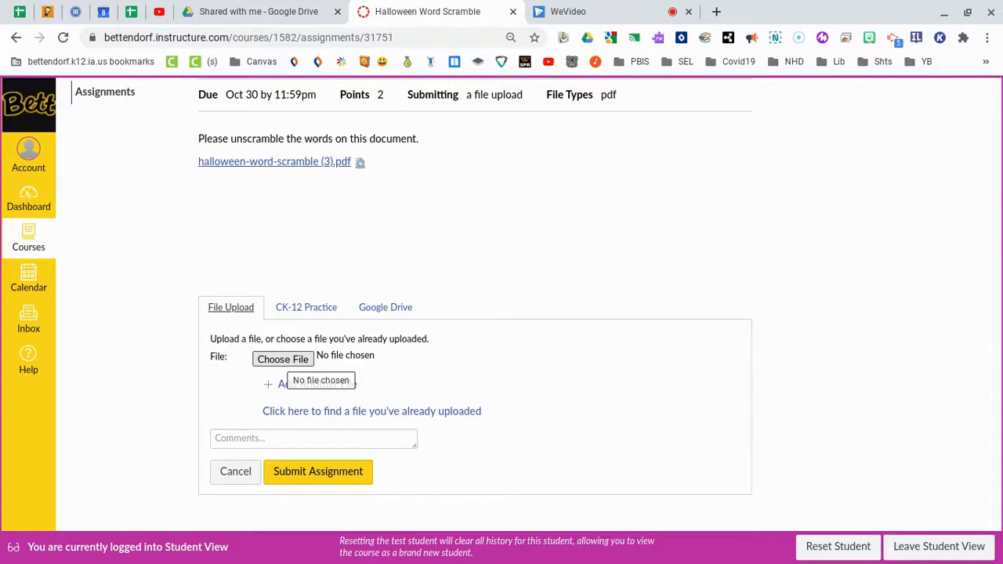
pyautogui.click(282, 360)
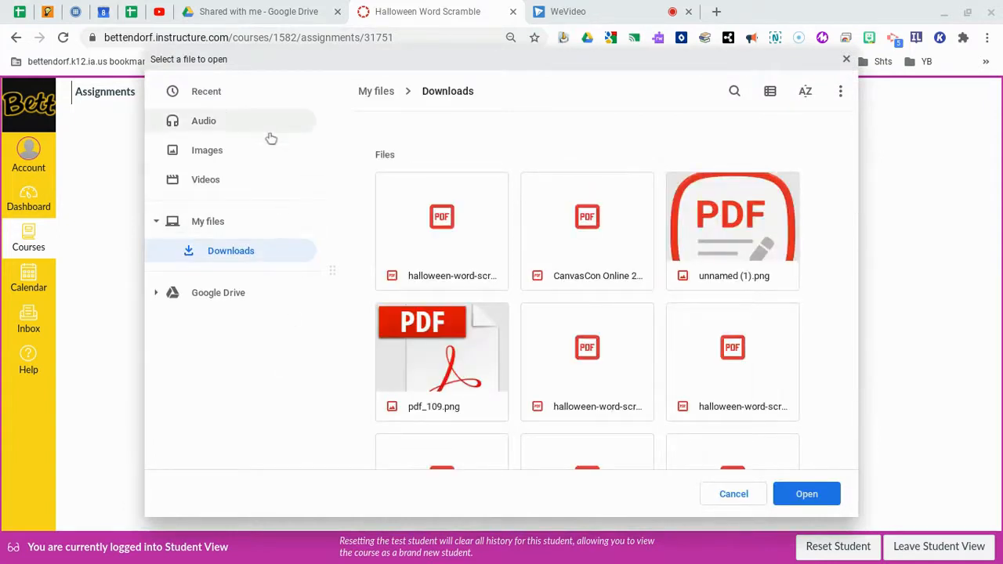
pyautogui.click(208, 94)
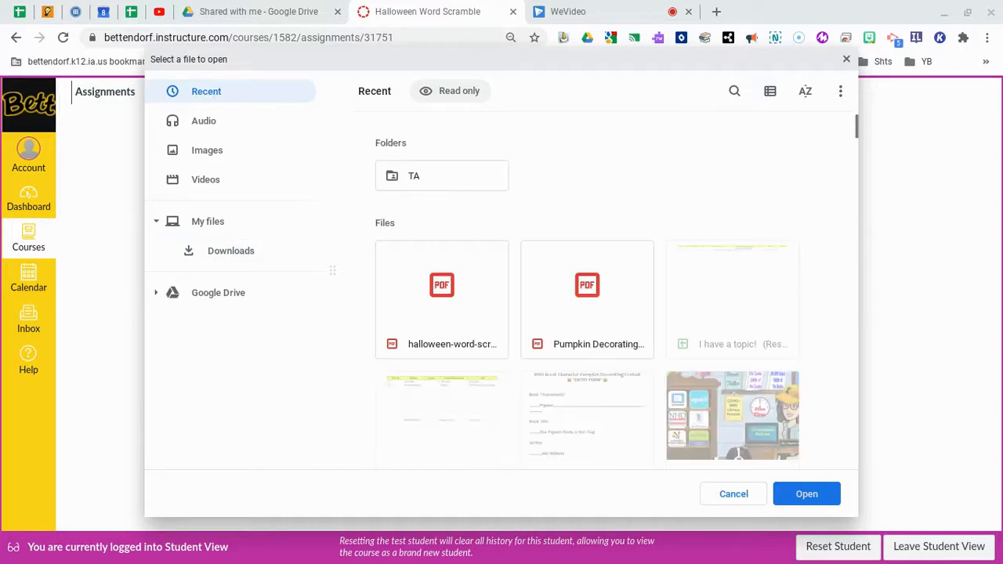
pyautogui.doubleClick(463, 293)
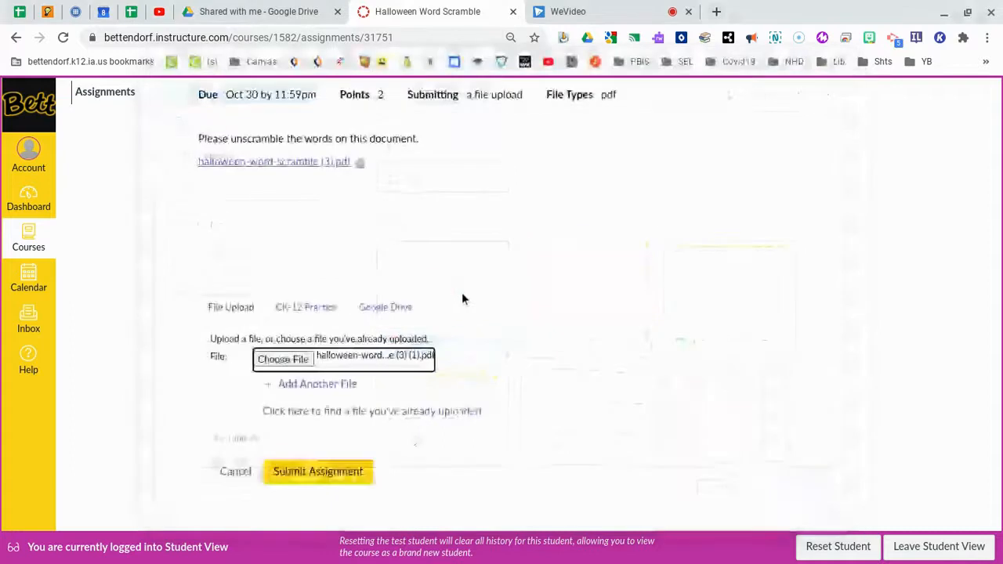
pyautogui.click(348, 479)
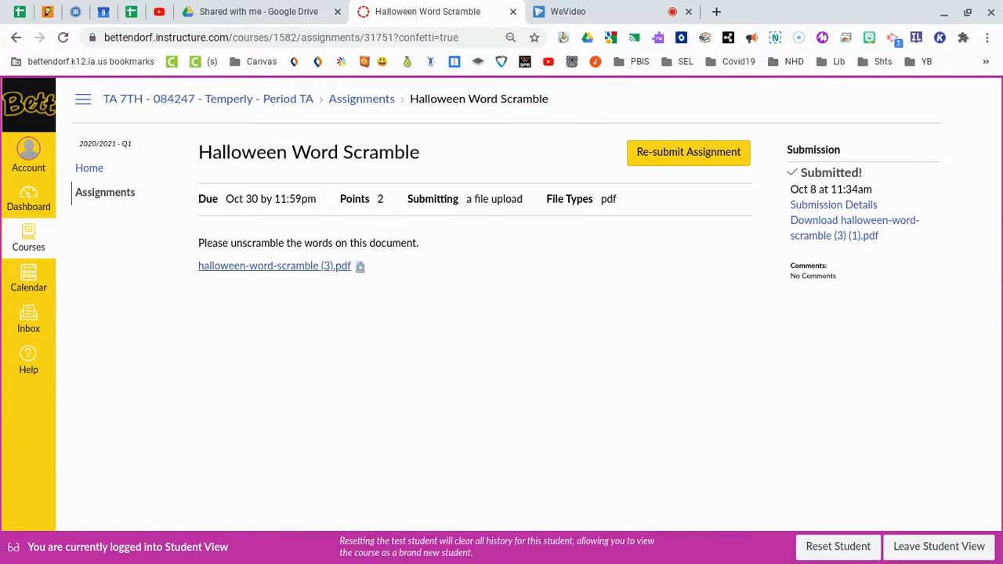
# Open the feedback preview of the submitted PDF from the submission details, show it full screen and enlarge the page by one zoom level
pyautogui.click(827, 209)
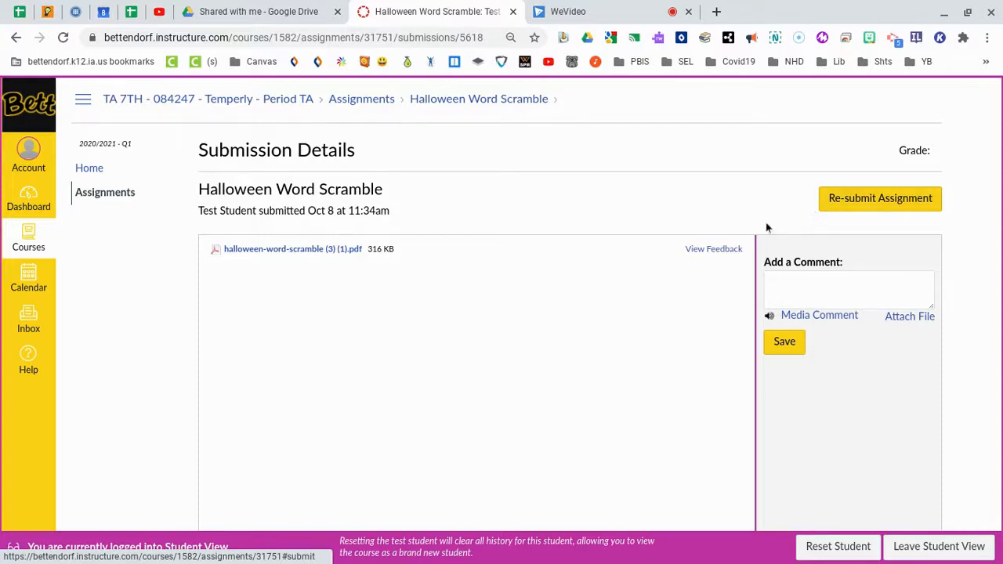
pyautogui.click(727, 251)
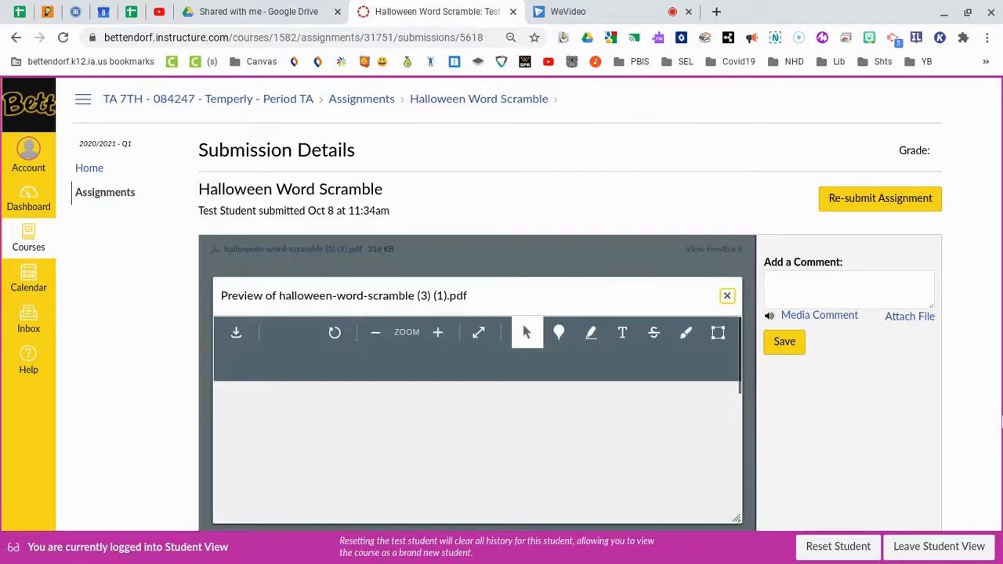
pyautogui.scroll(-1, 984, 422)
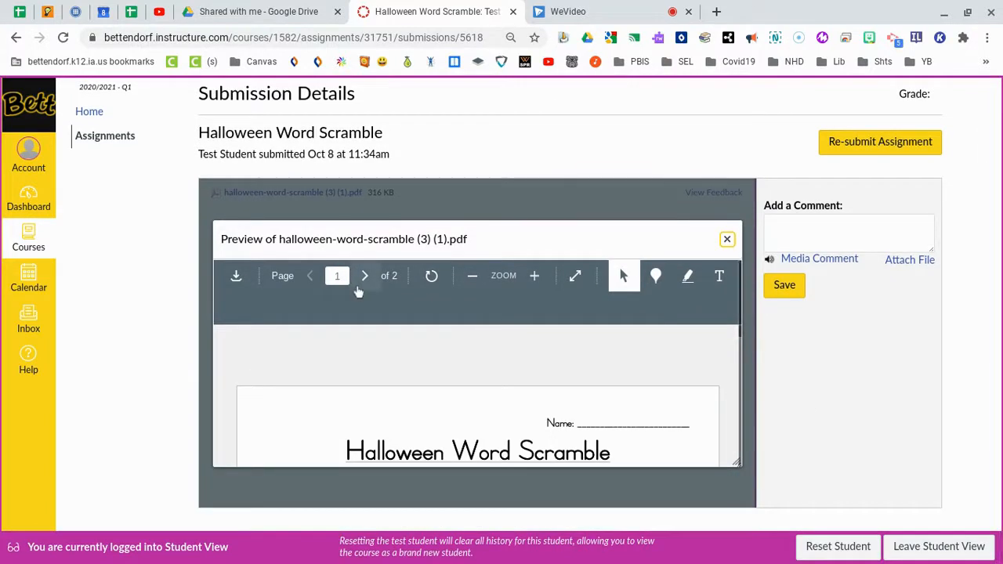
pyautogui.click(576, 279)
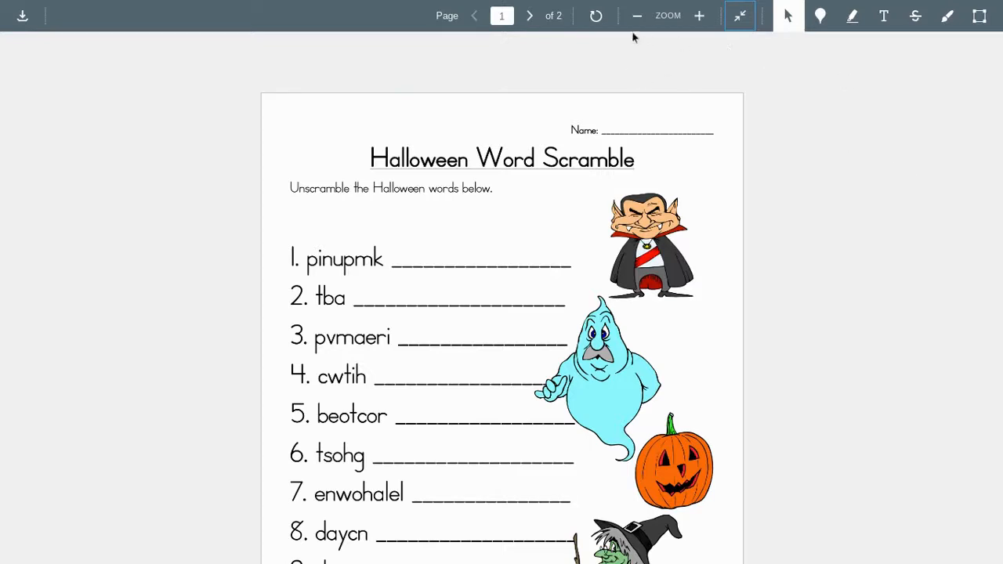
pyautogui.click(700, 17)
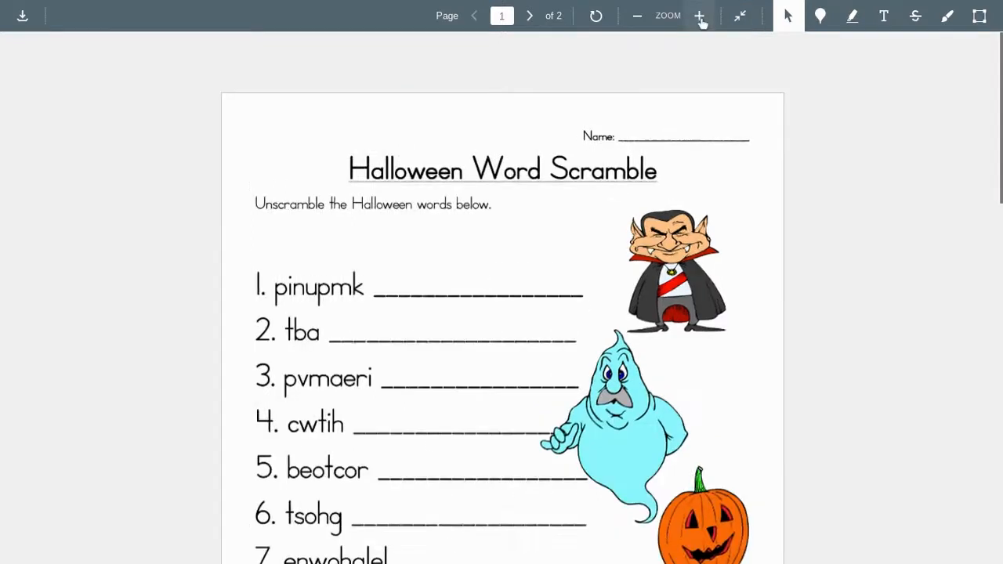
pyautogui.scroll(-1, 854, 213)
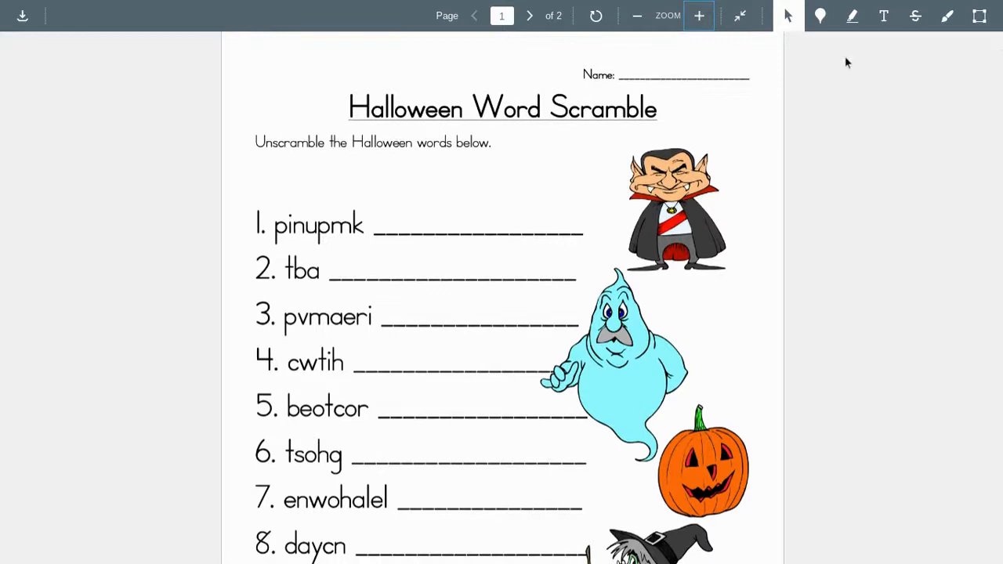
# Add a point annotation above the answer line of word 1 with the comment "This is my comment"
pyautogui.click(820, 17)
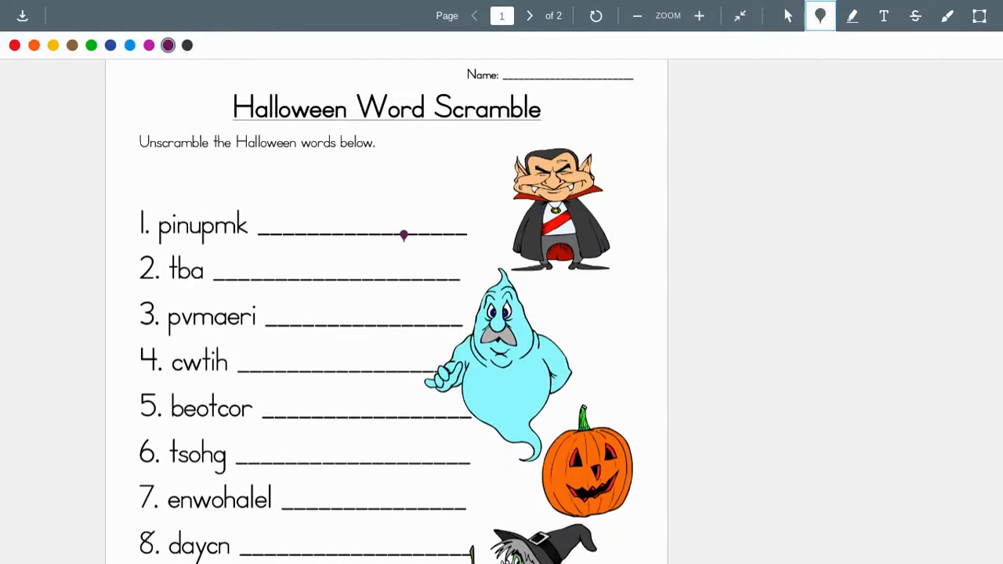
pyautogui.click(429, 208)
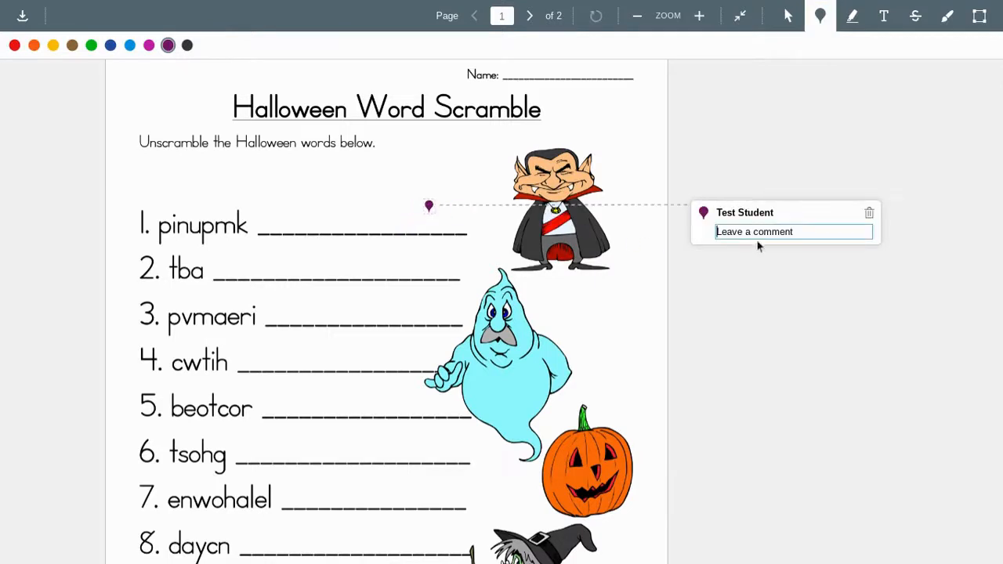
pyautogui.write('This is my comment')
pyautogui.click(804, 316)
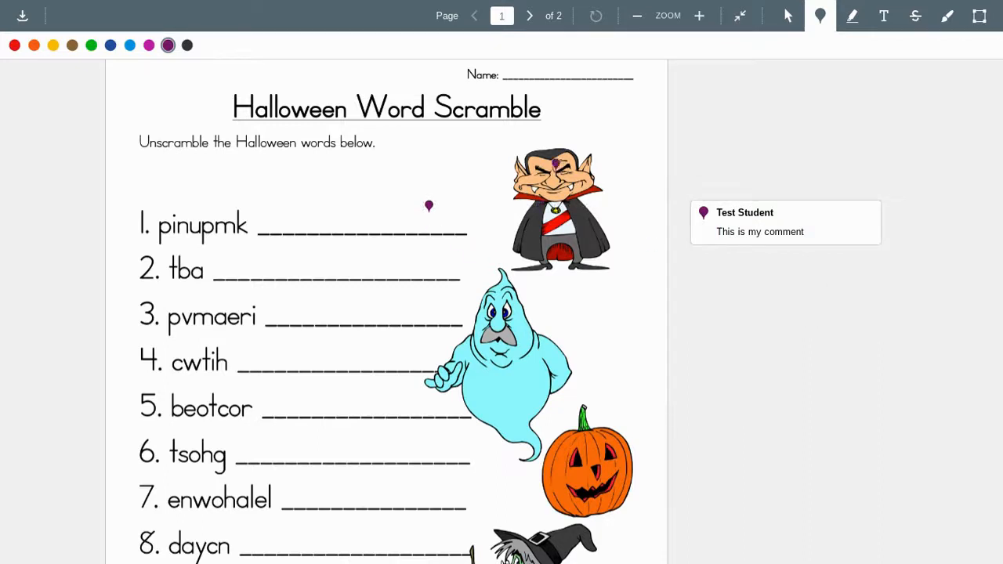
# Add a point annotation above the vampire's head with the comment "His name is Edgar."
pyautogui.click(553, 143)
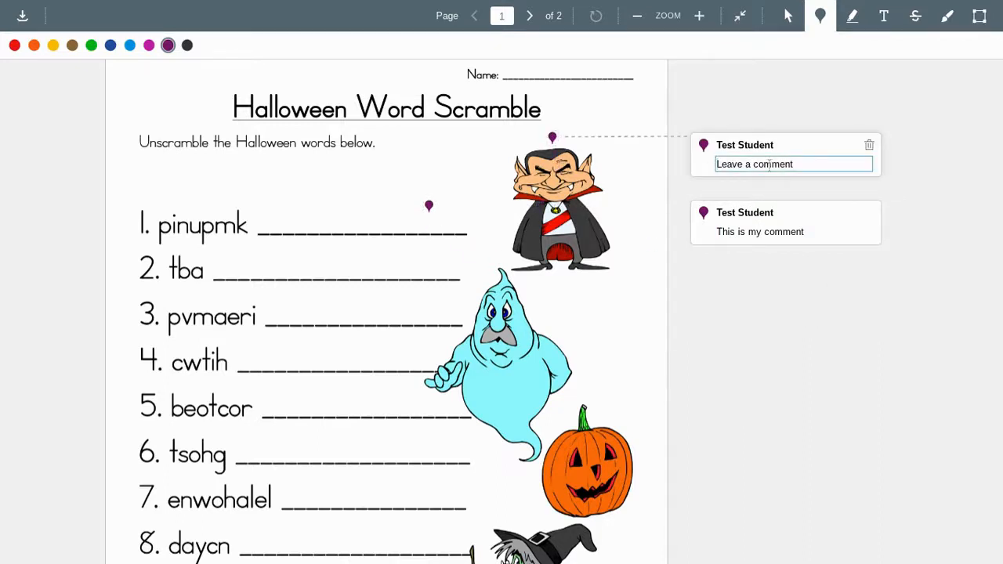
pyautogui.write('His name is Edgar.')
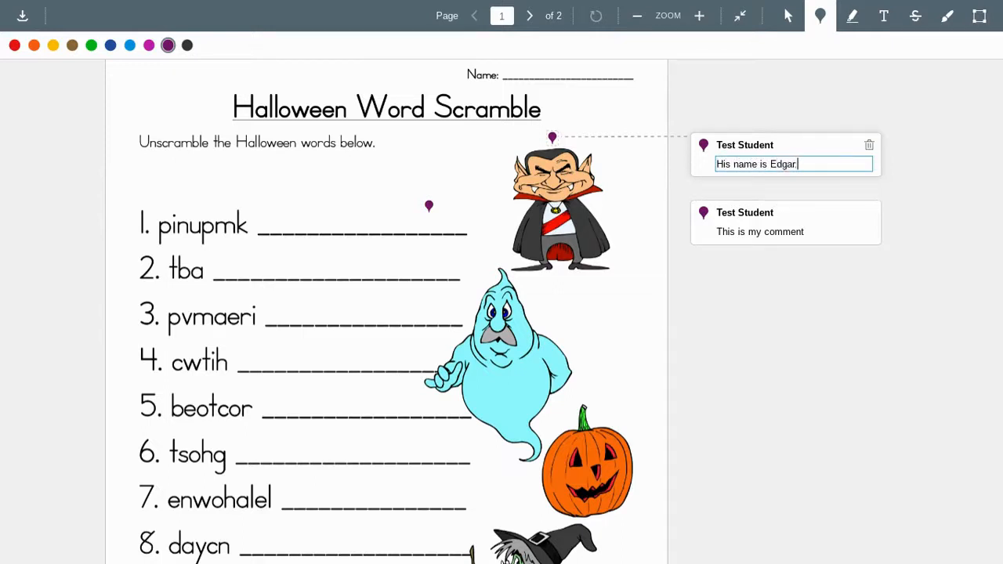
pyautogui.click(801, 294)
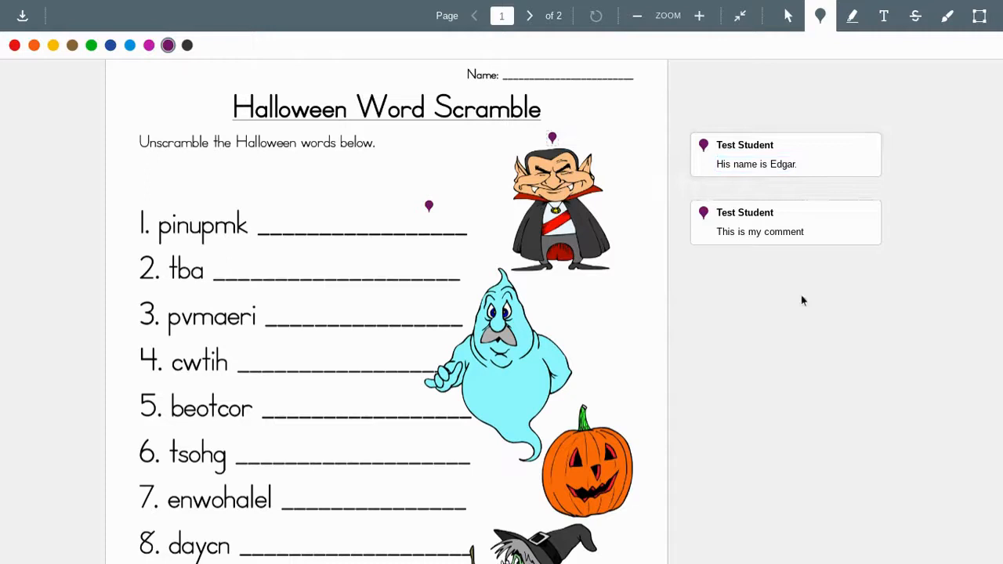
# Switch to the Highlight annotation tool and set the highlight colour to yellow
pyautogui.click(856, 17)
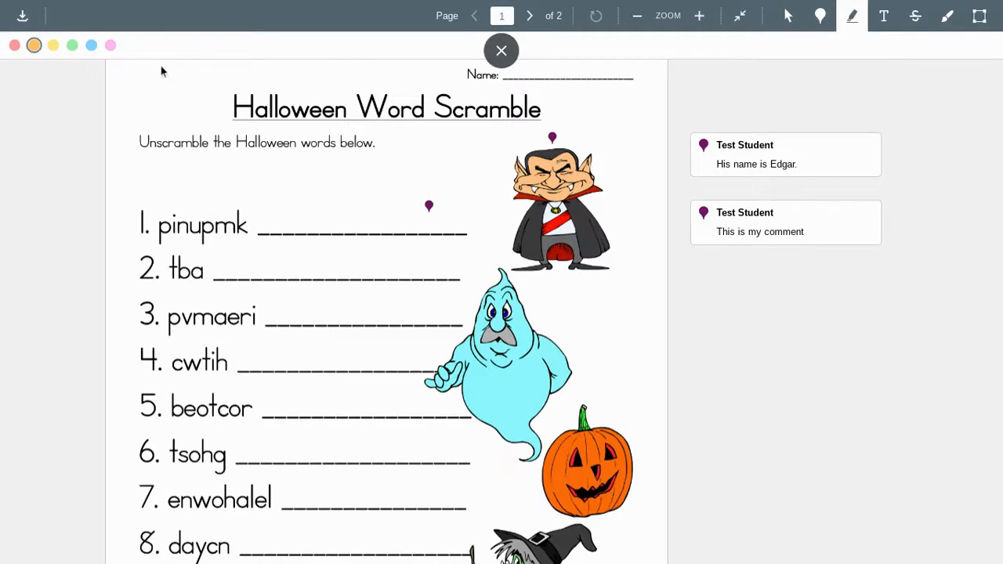
pyautogui.click(112, 48)
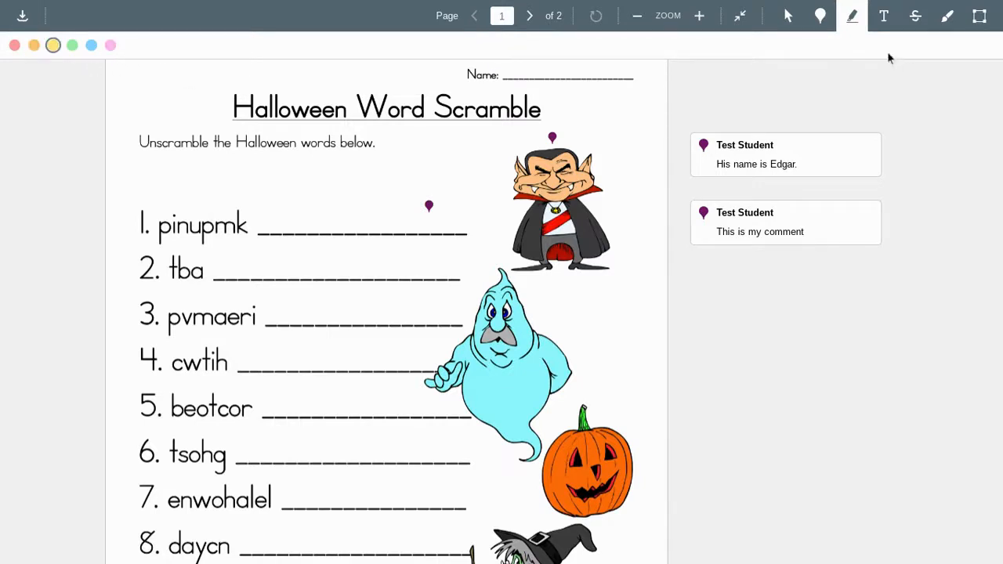
pyautogui.click(852, 19)
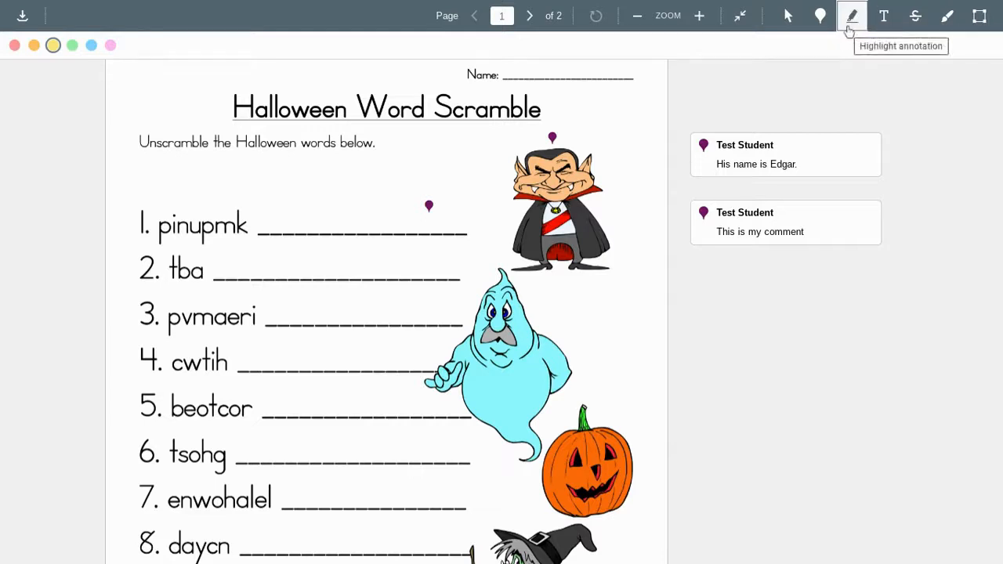
# Add a free text annotation reading "bat" for word 2 and set its text to the largest size
pyautogui.click(886, 23)
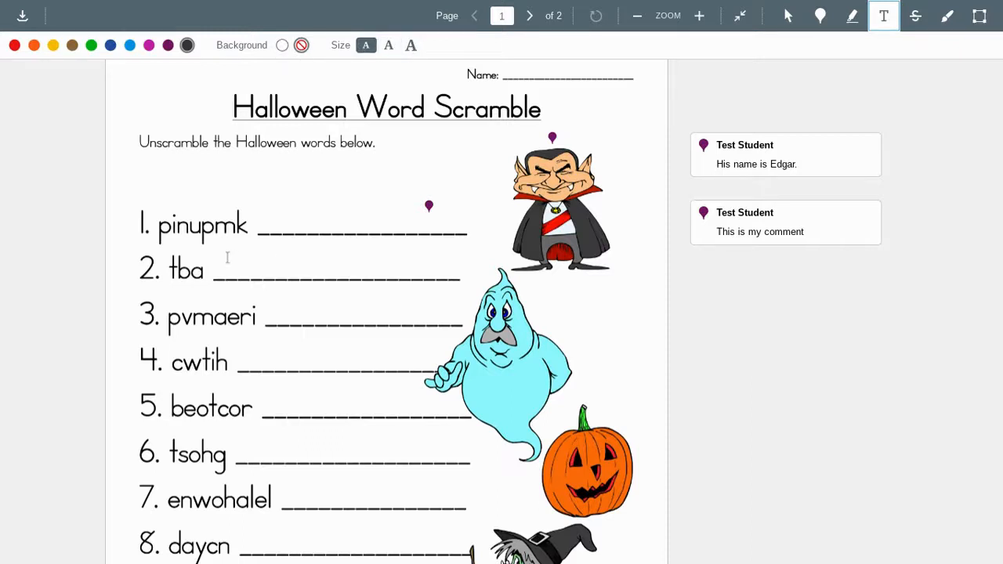
pyautogui.click(371, 262)
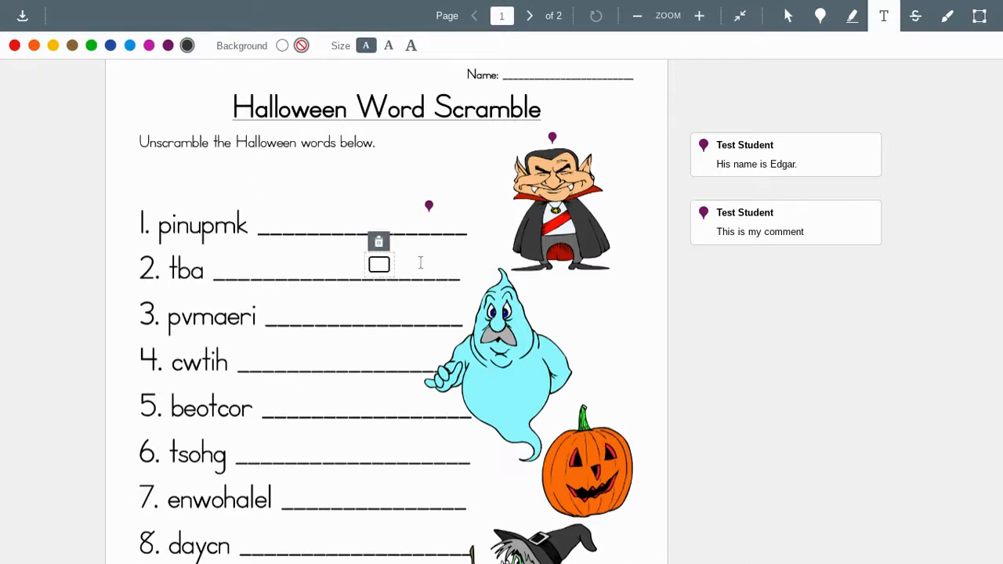
pyautogui.write('bat')
pyautogui.click(411, 48)
pyautogui.click(412, 47)
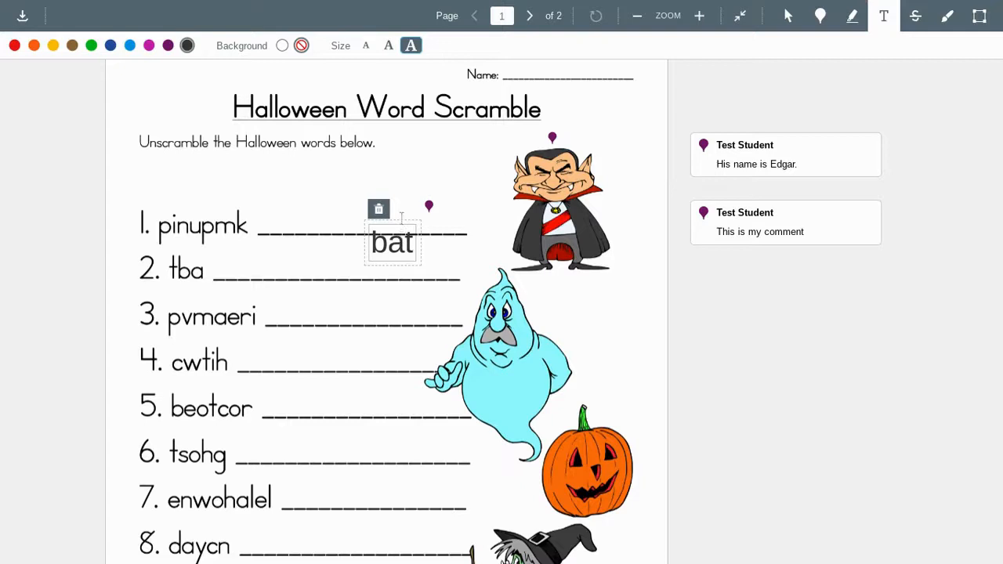
# Move the "bat" text onto the answer line of word 2 and colour it light blue
pyautogui.click(452, 263)
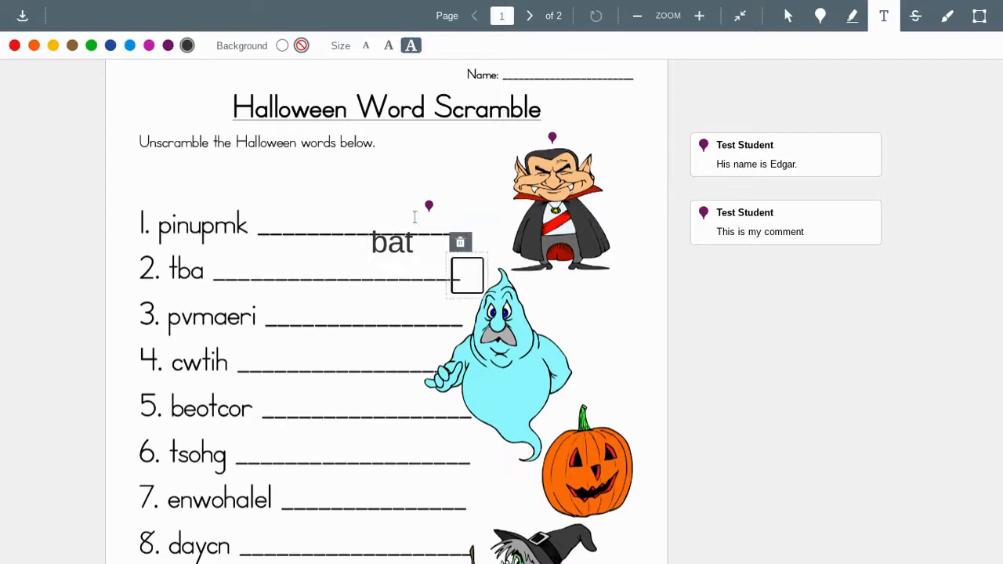
pyautogui.moveTo(408, 221); pyautogui.dragTo(321, 244)
pyautogui.click(148, 45)
pyautogui.click(130, 46)
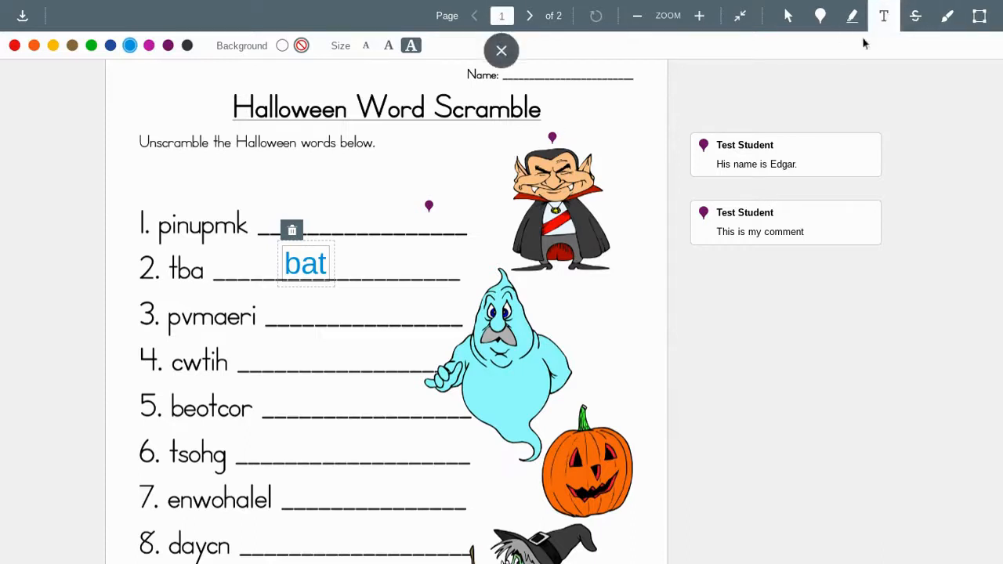
# Add the text "vampire" for word 3, position it on the answer line and colour it green
pyautogui.click(883, 19)
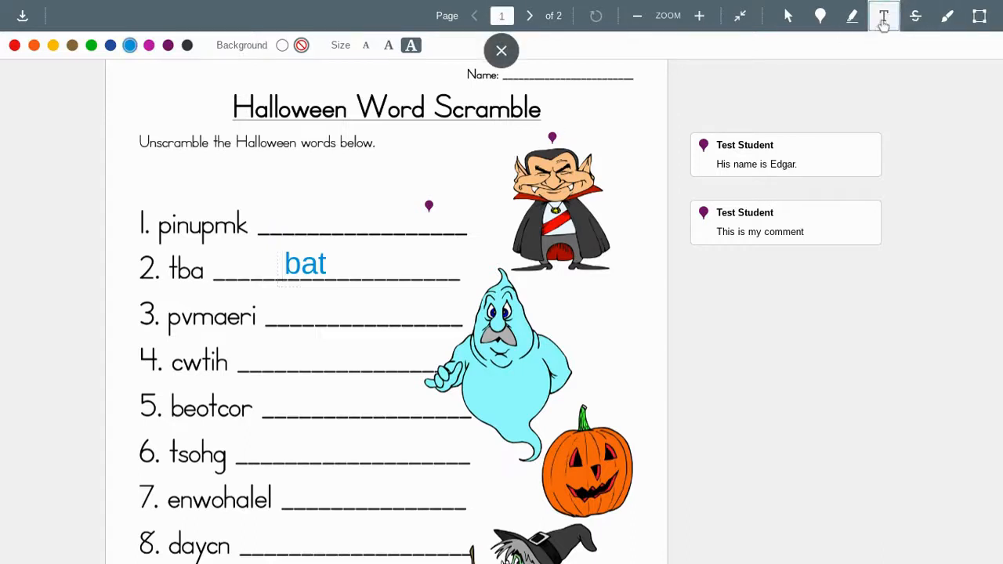
pyautogui.click(349, 309)
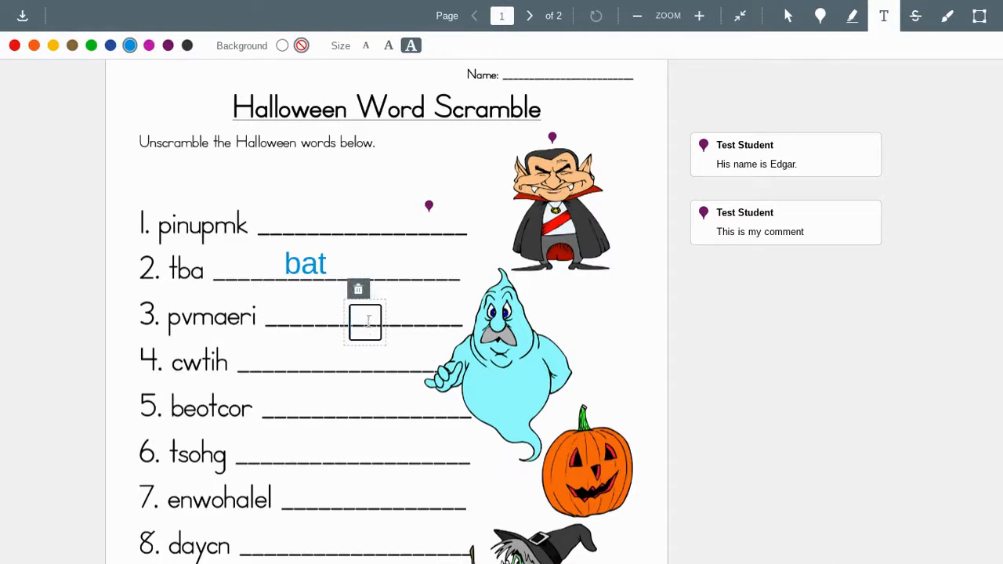
pyautogui.write('vampire')
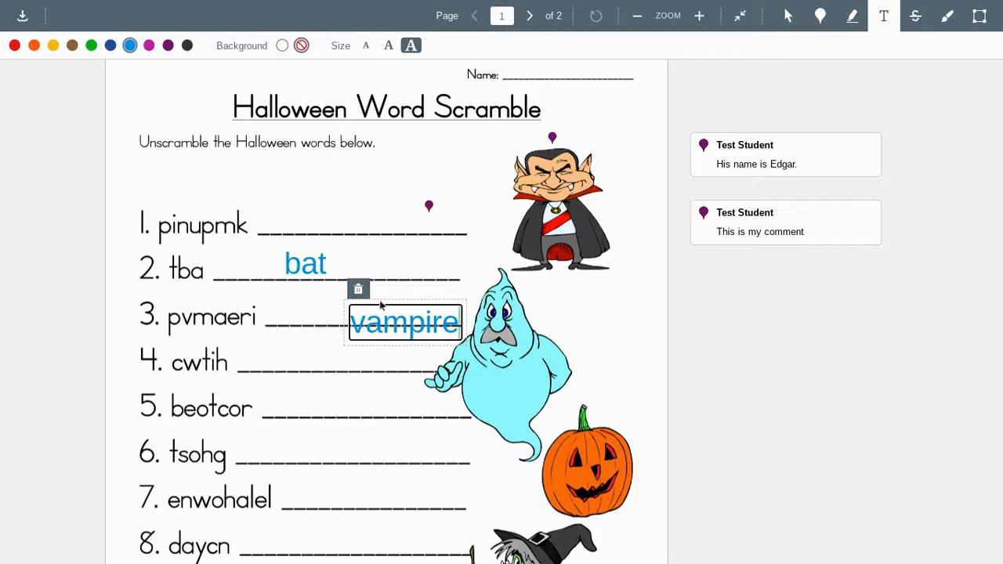
pyautogui.click(316, 322)
pyautogui.moveTo(392, 300); pyautogui.dragTo(354, 288)
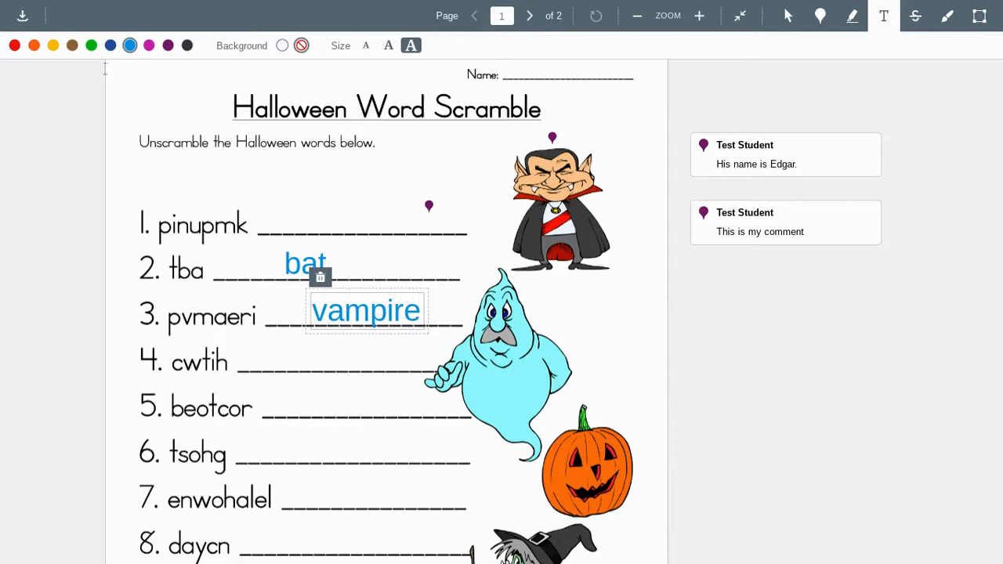
pyautogui.click(91, 46)
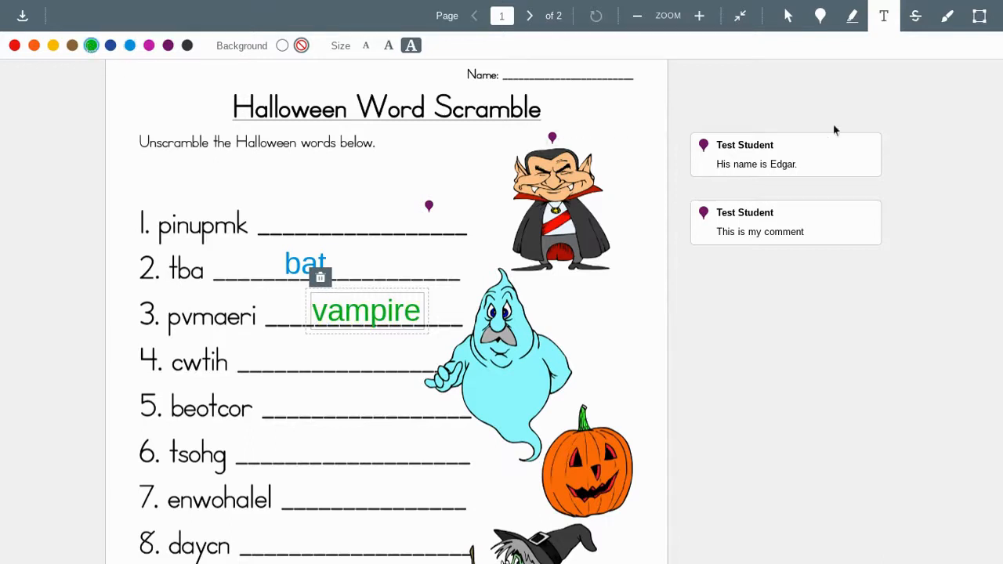
# Circle word 4, word 1 and the ghost with light blue freehand drawing, using the thickest line
pyautogui.click(950, 19)
pyautogui.click(951, 20)
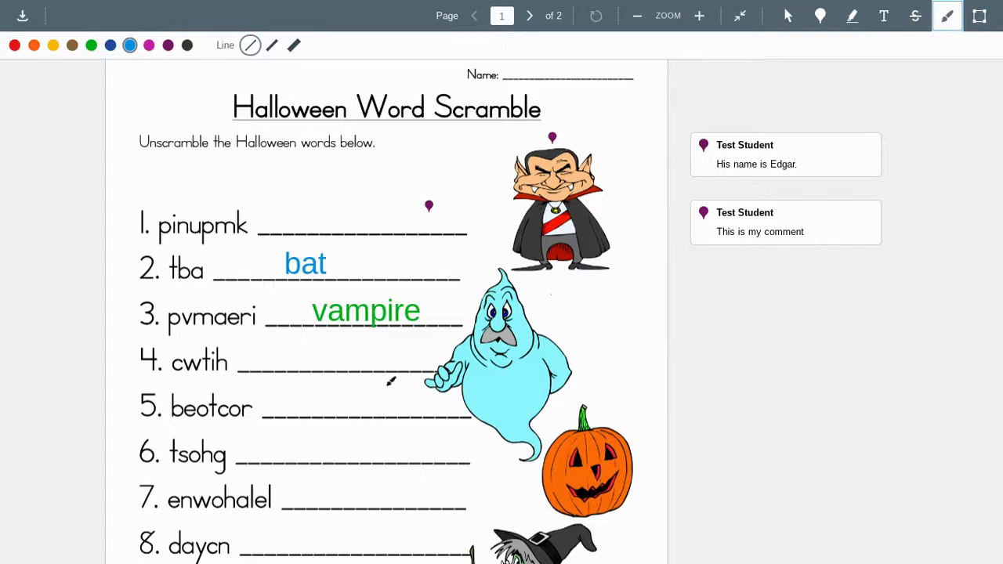
pyautogui.moveTo(235, 340)
pyautogui.mouseDown()
pyautogui.moveTo(174, 336)
pyautogui.moveTo(202, 381)
pyautogui.moveTo(258, 360)
pyautogui.moveTo(224, 333)
pyautogui.mouseUp()
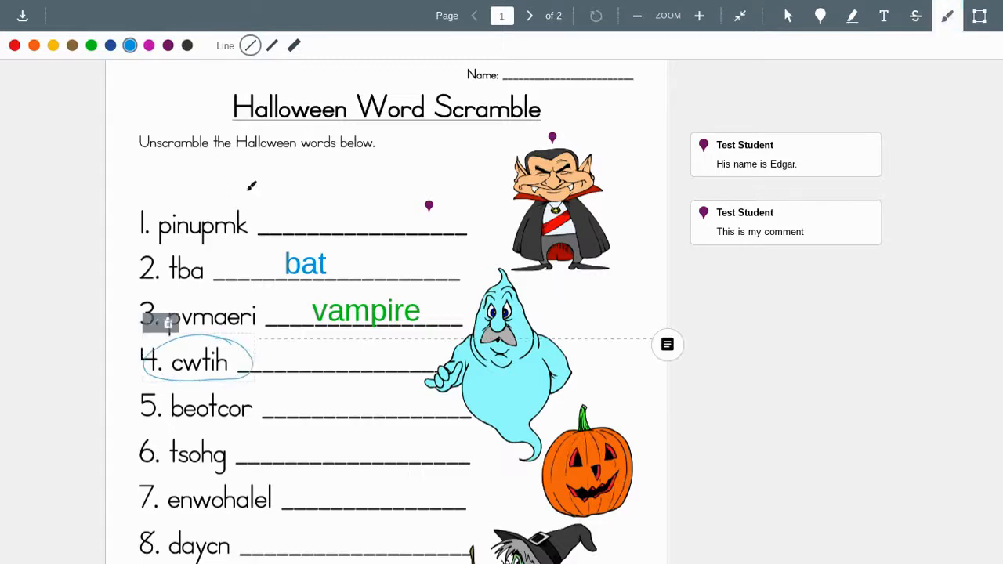
pyautogui.click(294, 46)
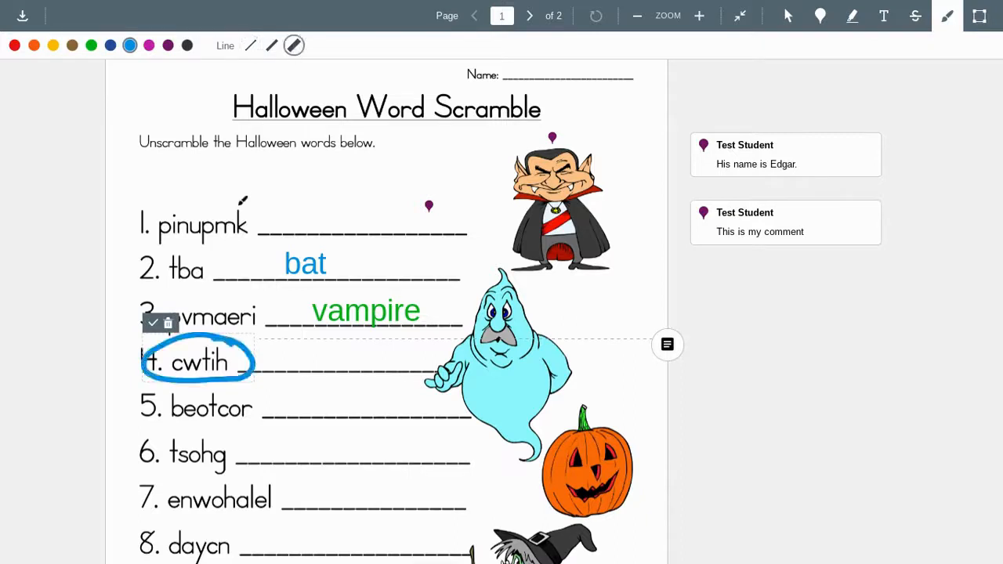
pyautogui.moveTo(240, 198)
pyautogui.mouseDown()
pyautogui.moveTo(117, 223)
pyautogui.moveTo(239, 239)
pyautogui.moveTo(240, 198)
pyautogui.mouseUp()
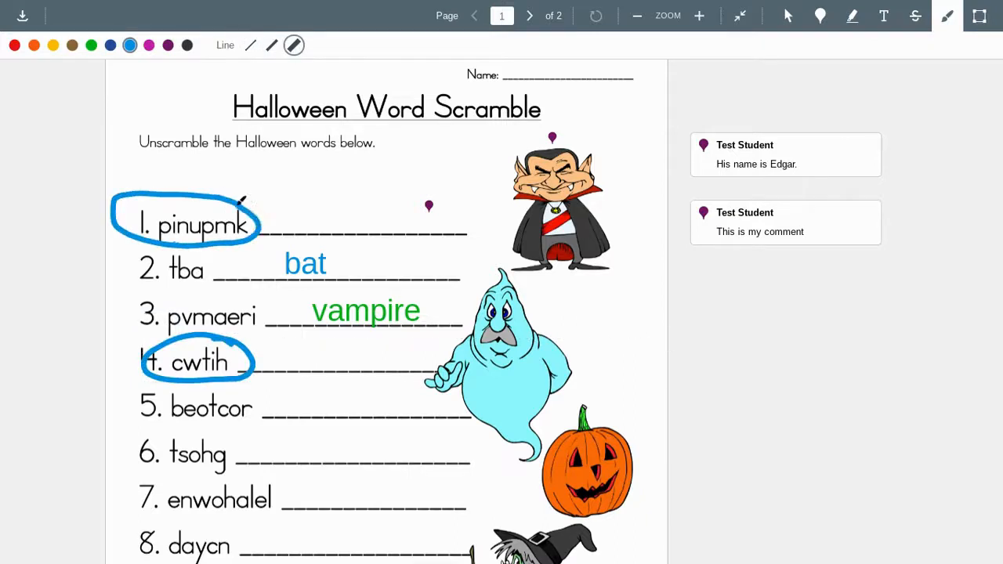
pyautogui.moveTo(558, 295)
pyautogui.mouseDown()
pyautogui.moveTo(427, 333)
pyautogui.moveTo(462, 380)
pyautogui.moveTo(573, 323)
pyautogui.moveTo(541, 287)
pyautogui.mouseUp()
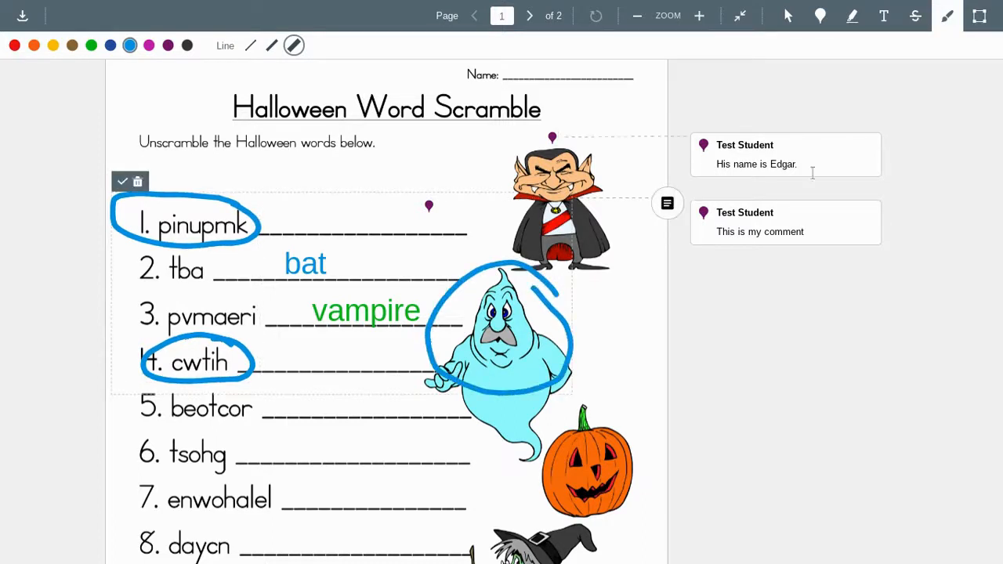
# Box word 6 with a dark purple area annotation and add the comment "I did not understand this one."
pyautogui.click(980, 17)
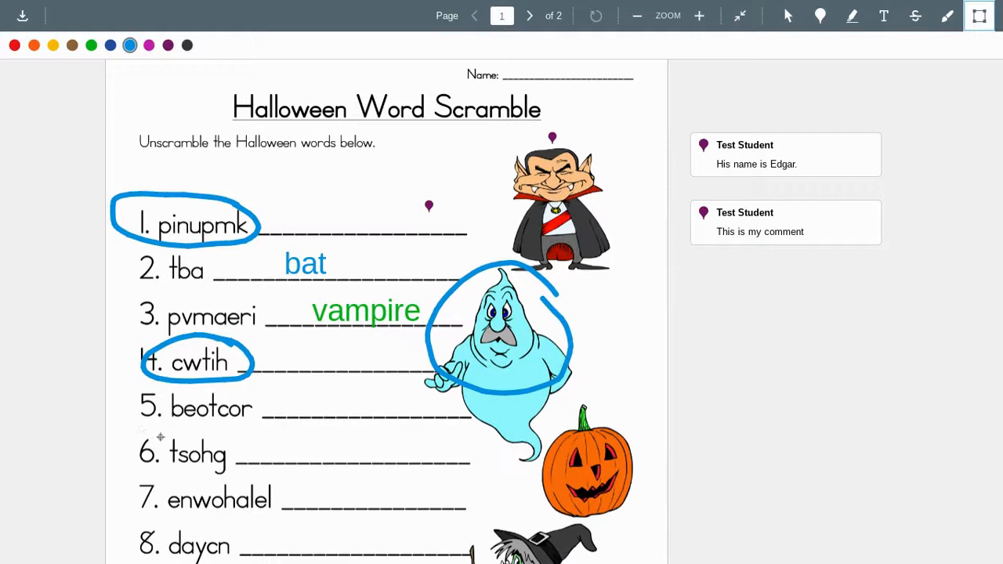
pyautogui.moveTo(161, 436); pyautogui.dragTo(323, 475)
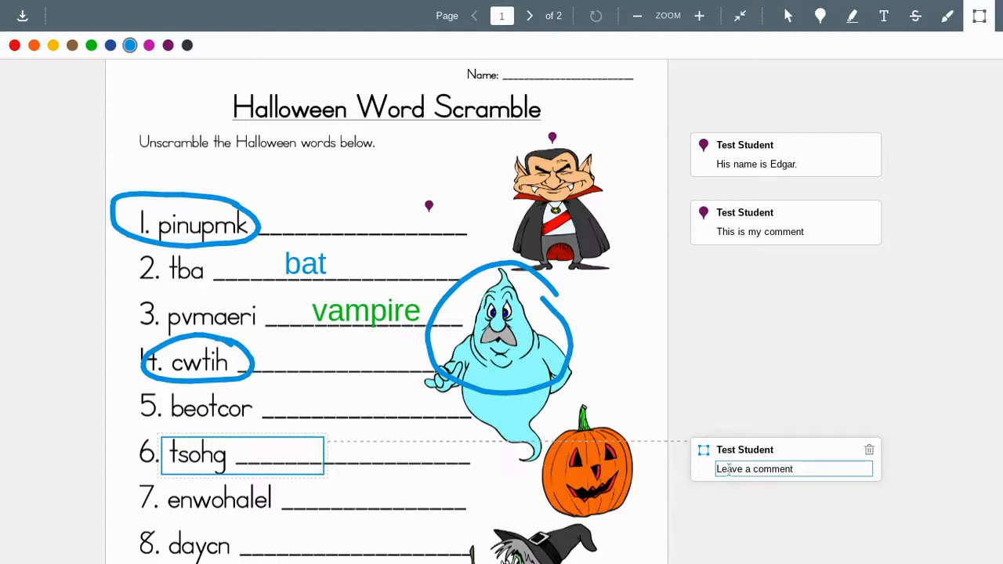
pyautogui.write('I did  not understand this one.')
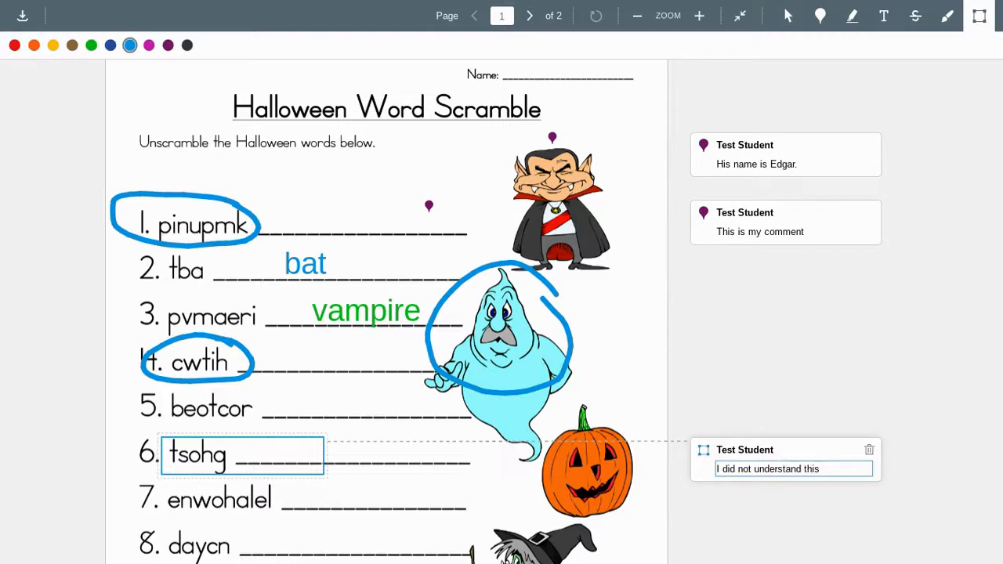
pyautogui.click(168, 45)
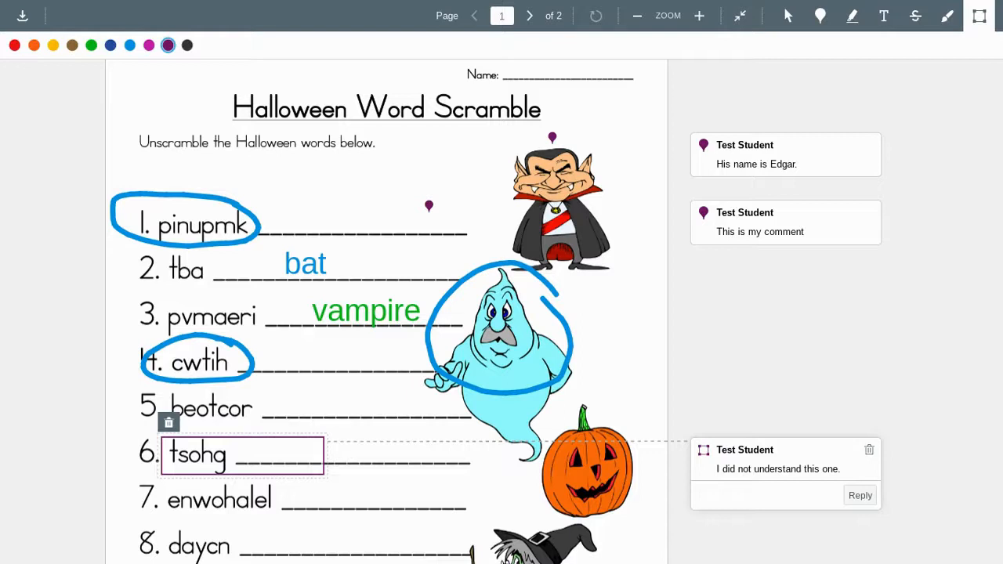
pyautogui.click(942, 344)
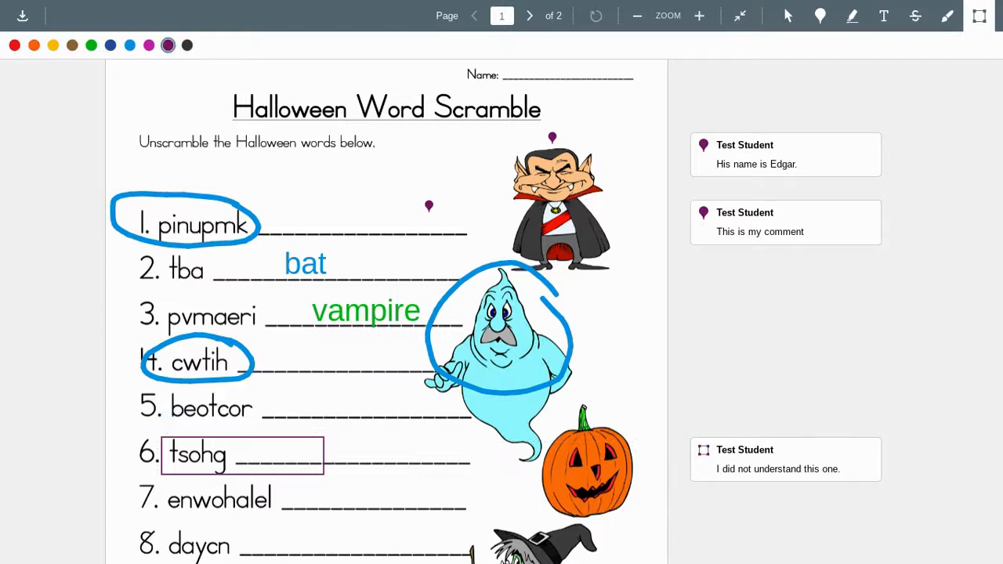
# Leave the full-screen view of the annotated worksheet and close its preview
pyautogui.click(745, 21)
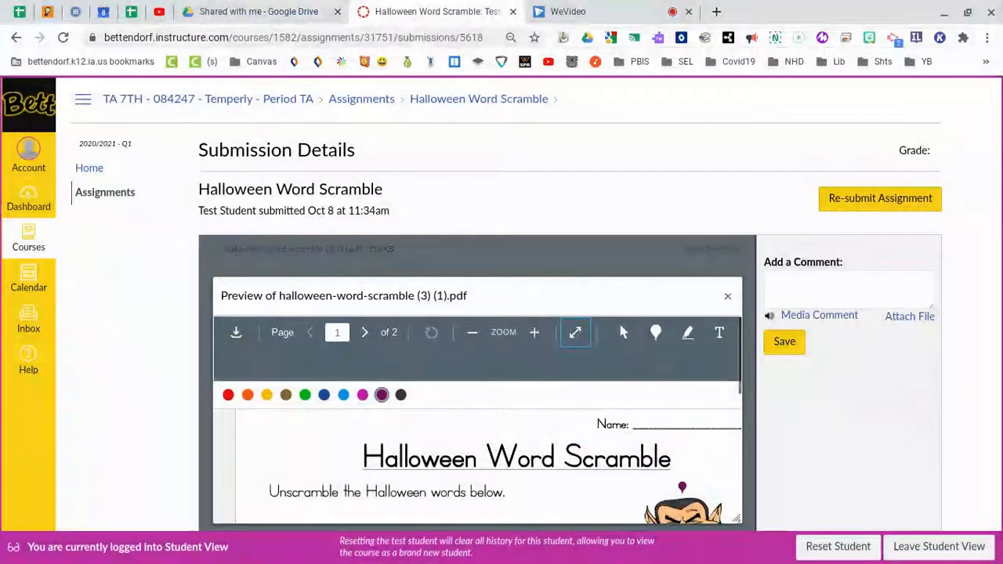
pyautogui.scroll(-1, 875, 348)
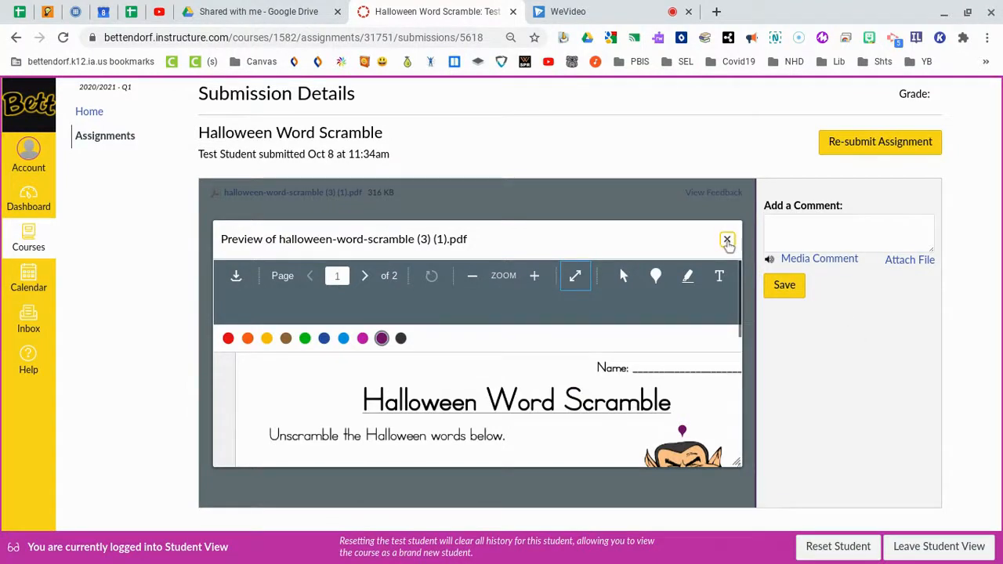
pyautogui.click(728, 242)
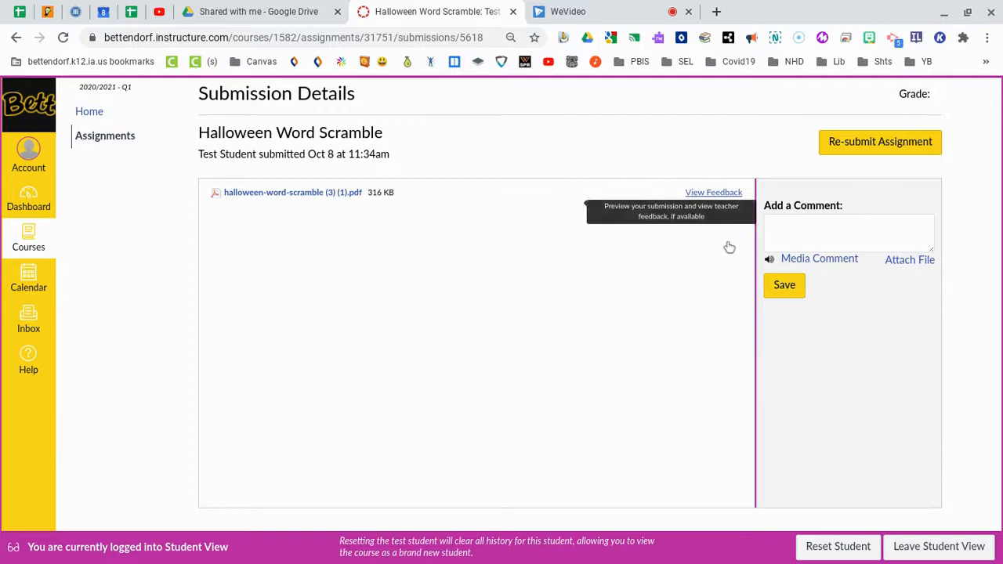
# Open the assignment's re-submission form and look over its file upload options
pyautogui.scroll(2, 980, 233)
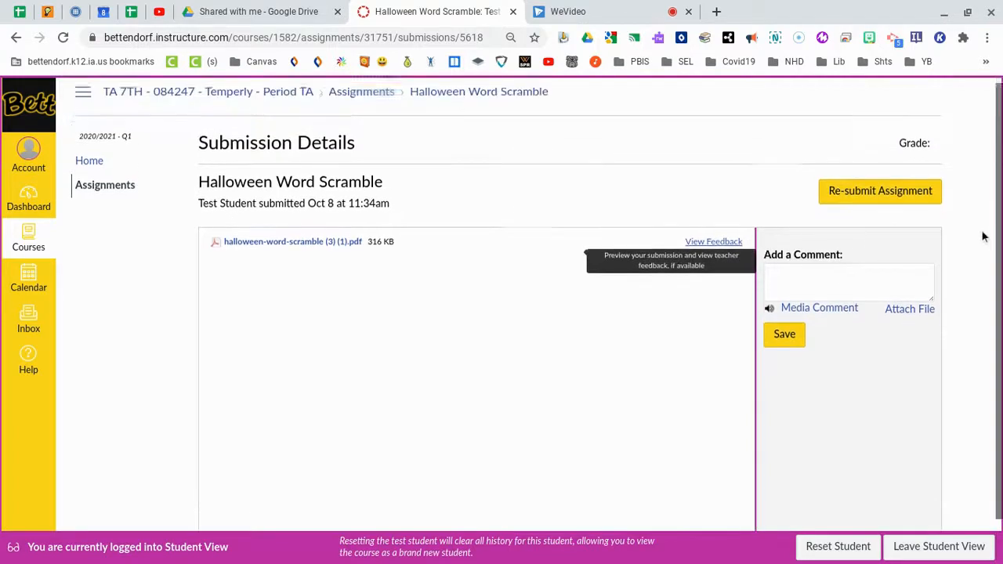
pyautogui.click(918, 202)
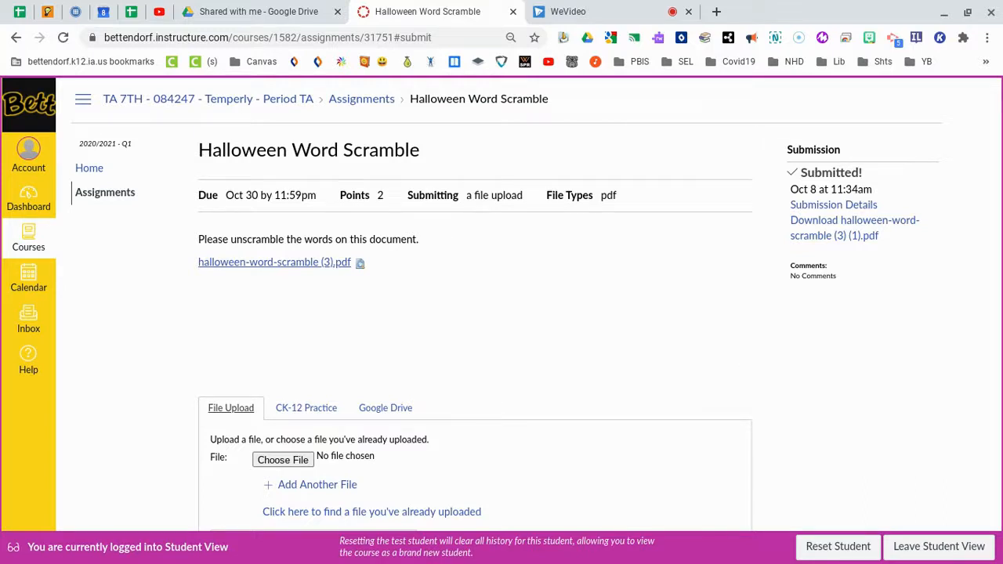
pyautogui.scroll(-2, 222, 369)
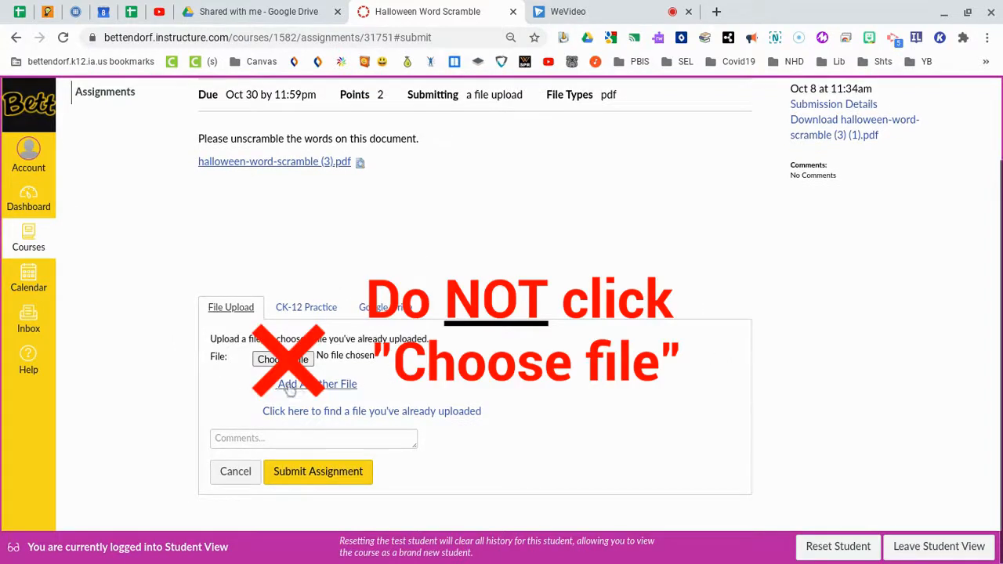
# Return to the submission details and reopen the feedback preview of the submitted PDF in full screen
pyautogui.scroll(2, 579, 263)
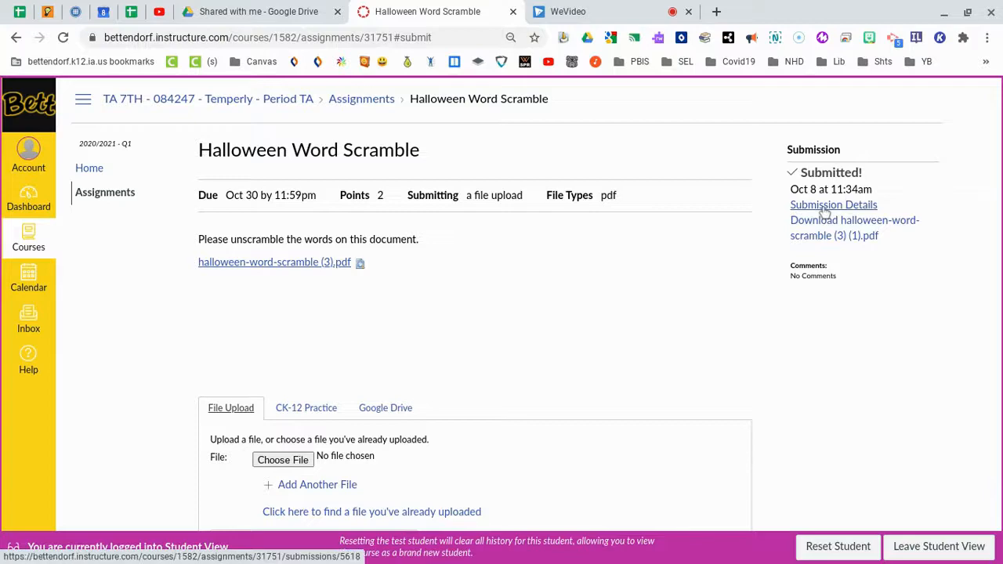
pyautogui.click(617, 120)
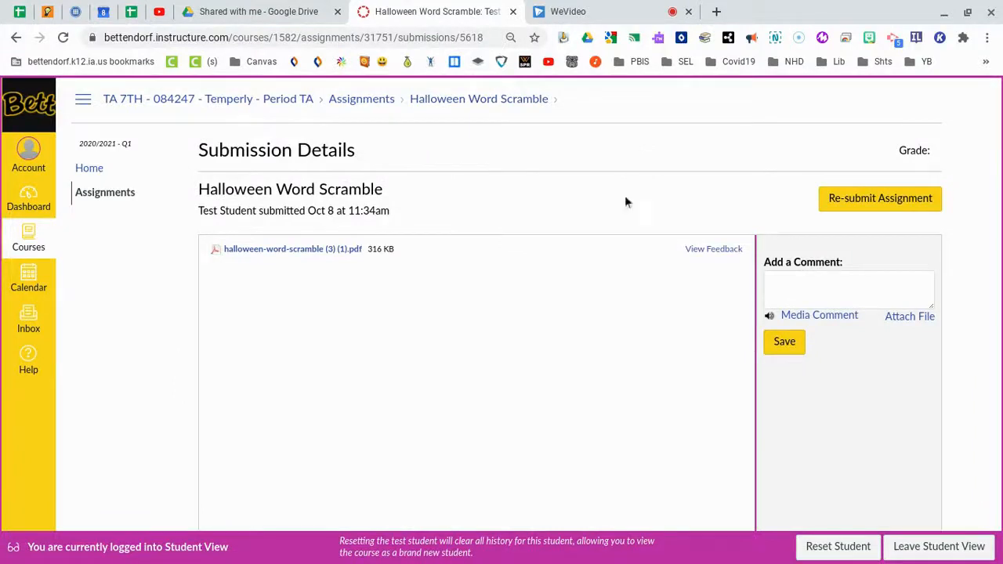
pyautogui.click(709, 249)
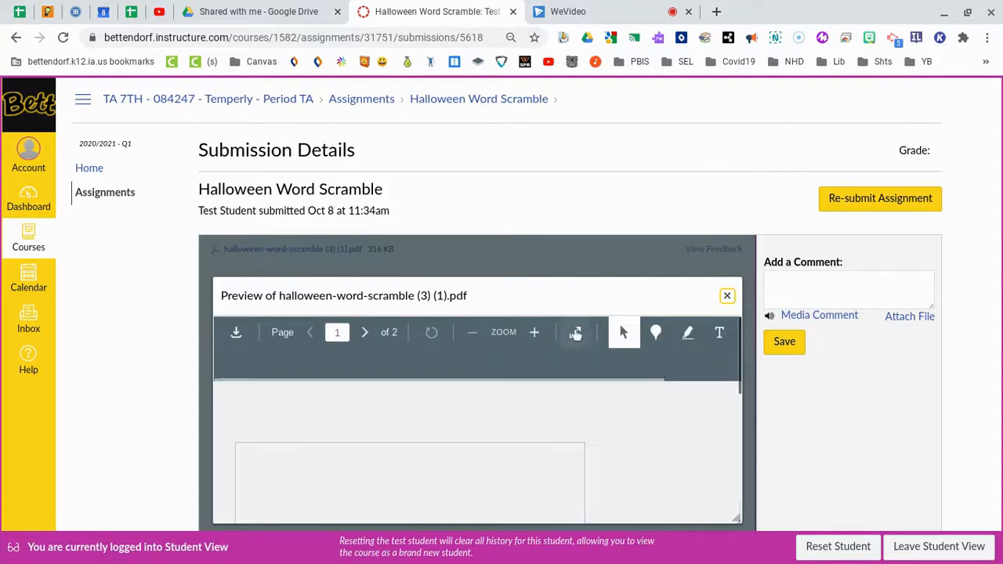
pyautogui.click(576, 335)
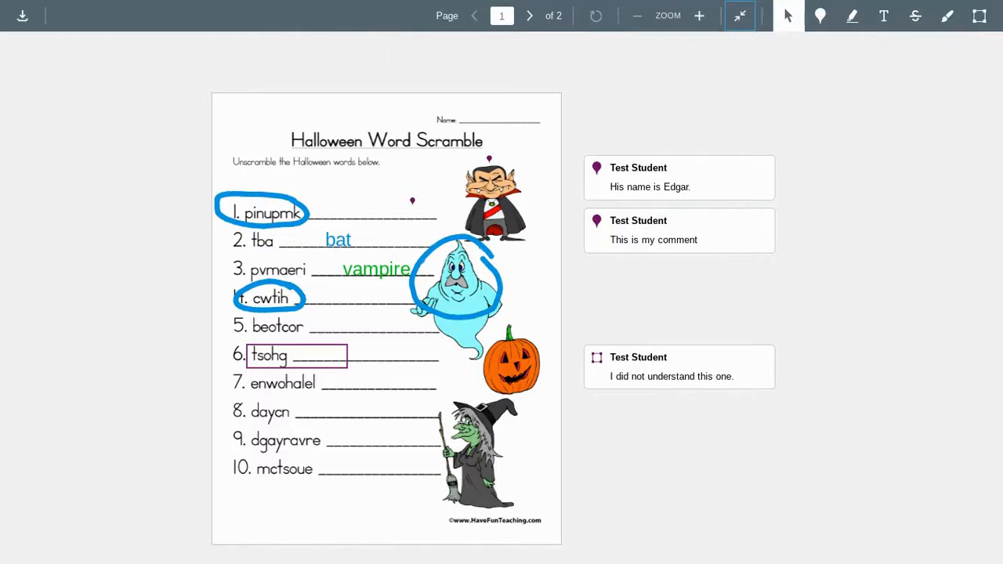
# Exit the full-screen view and look through the saved annotations in the smaller preview
pyautogui.click(743, 22)
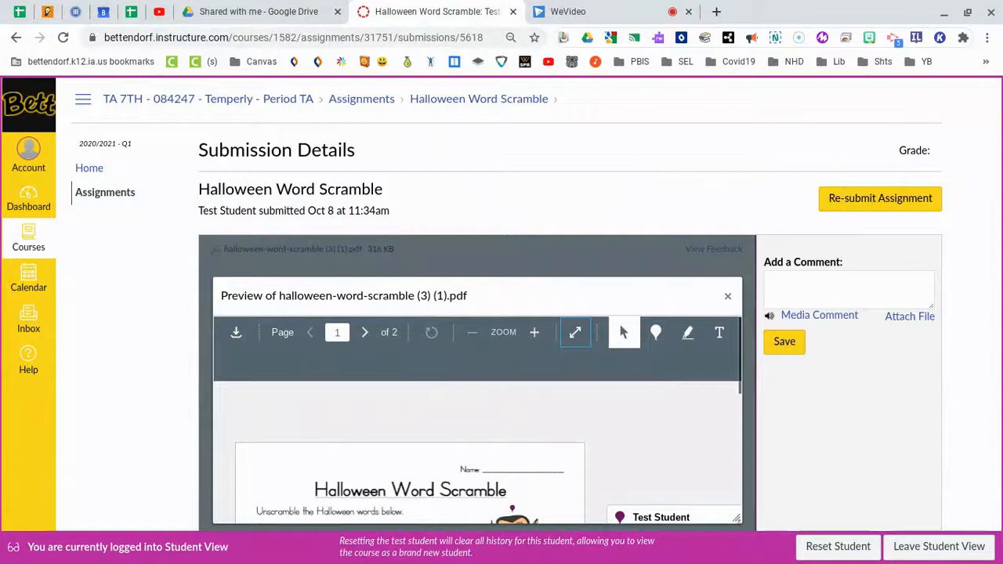
pyautogui.scroll(-1, 790, 225)
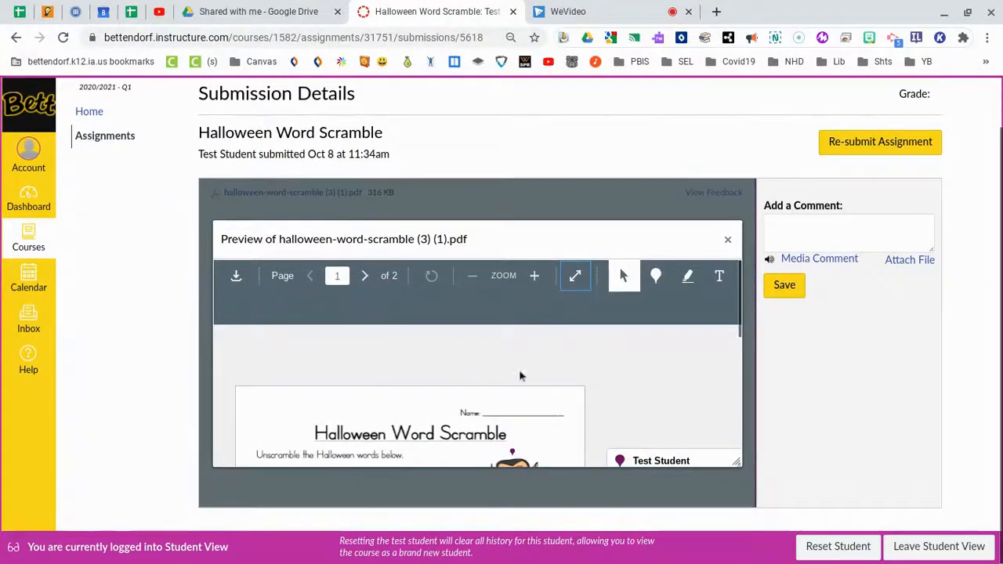
pyautogui.scroll(-3, 522, 388)
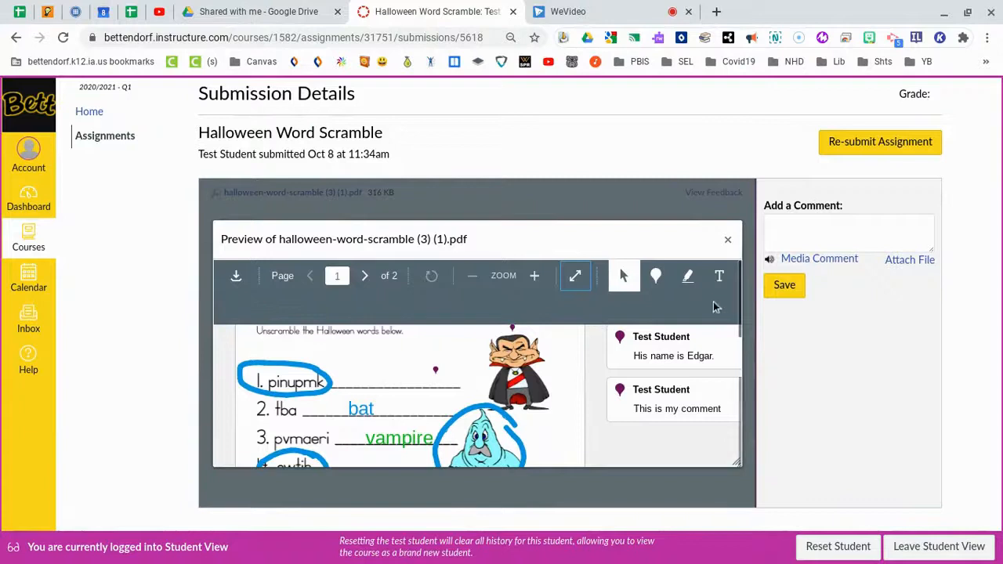